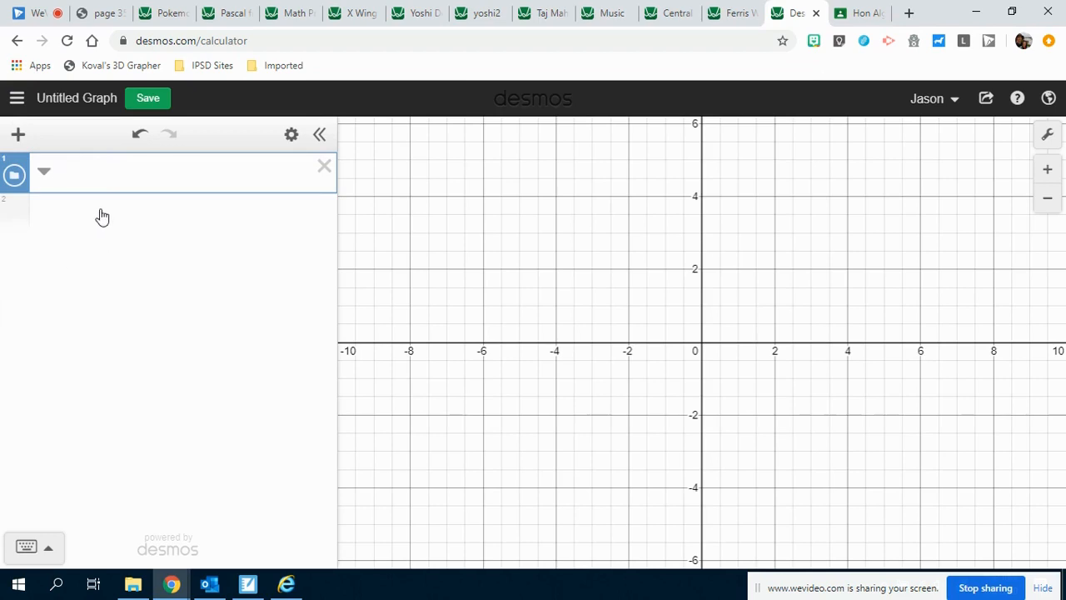
Step: Name the new folder "This is a Folder" and add a blank expression line inside it
{"action": "type", "text": "Folder"}
{"action": "left_click", "coordinate": [18, 134]}
{"action": "left_click", "coordinate": [41, 178]}
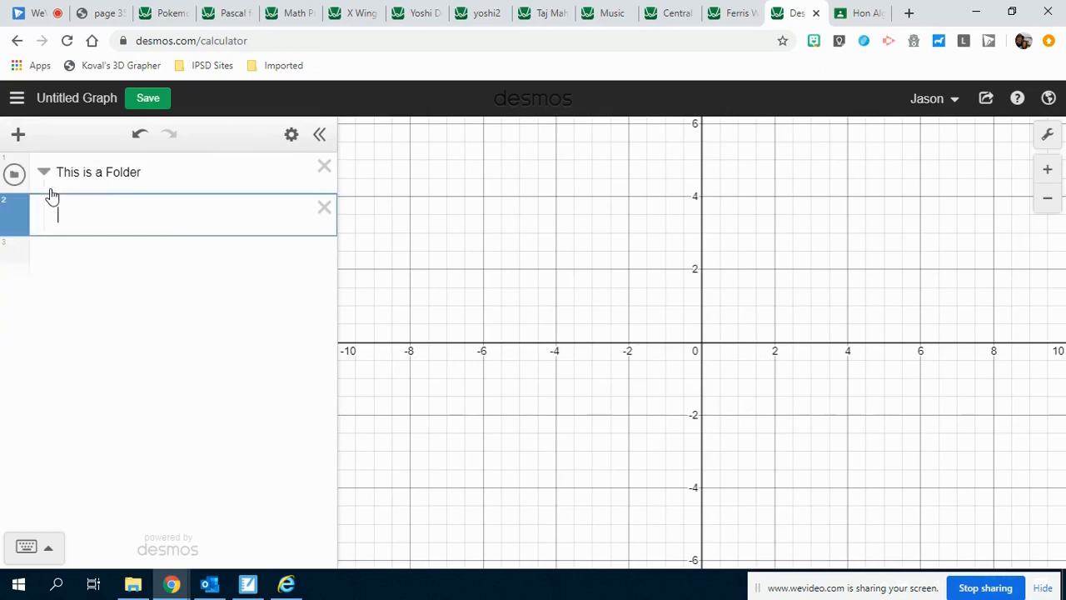
Step: Add another blank expression line below the folder and move it inside the folder
{"action": "left_click", "coordinate": [174, 241]}
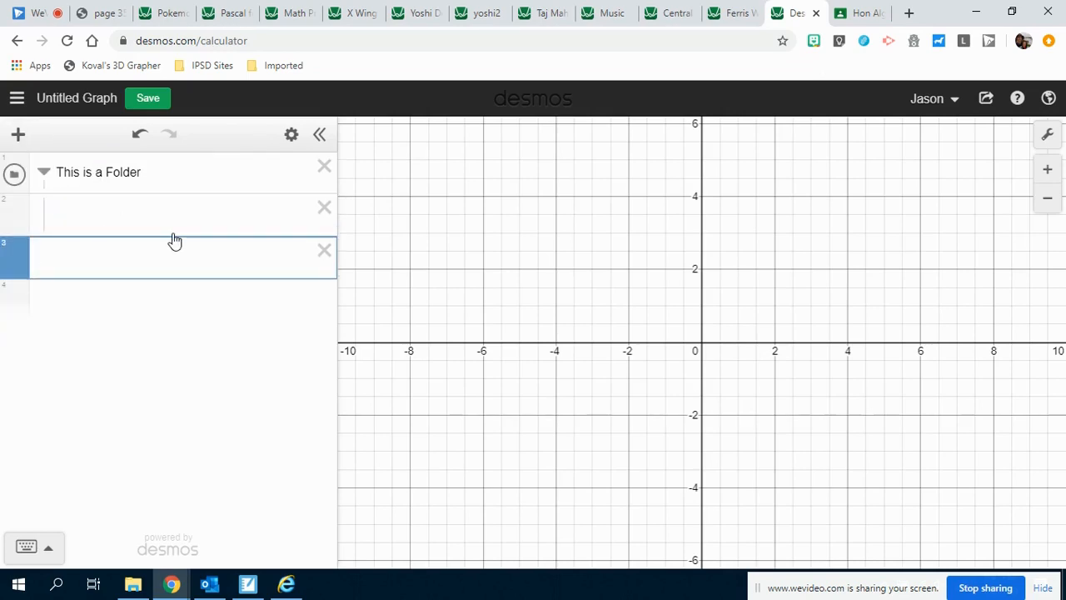
{"action": "key", "text": "Up"}
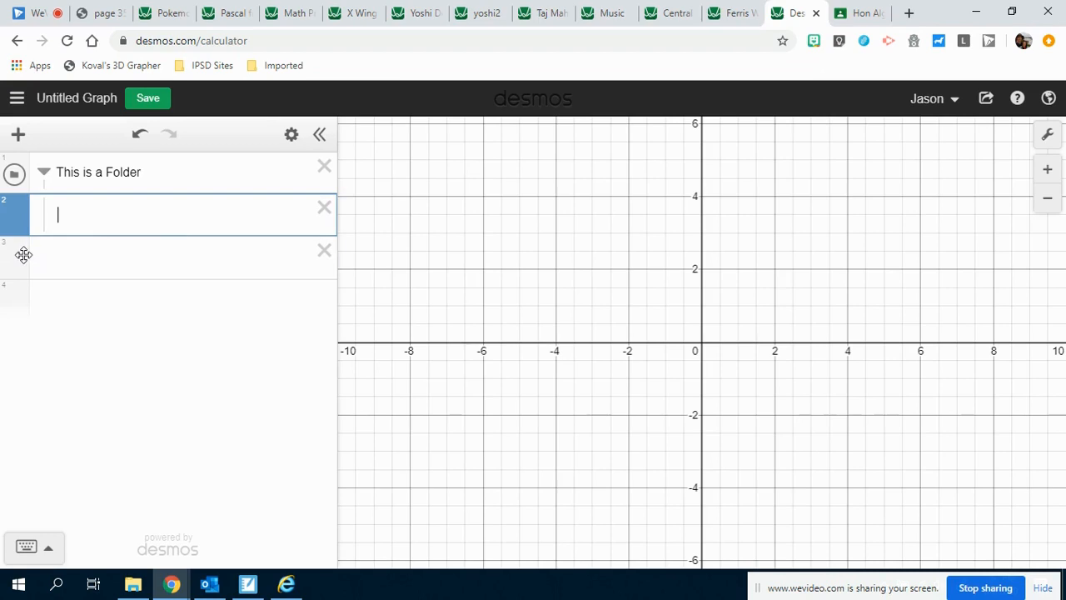
{"action": "mouse_move", "coordinate": [23, 254]}
{"action": "left_mouse_down"}
{"action": "mouse_move", "coordinate": [22, 269]}
{"action": "mouse_move", "coordinate": [20, 243]}
{"action": "left_mouse_up"}
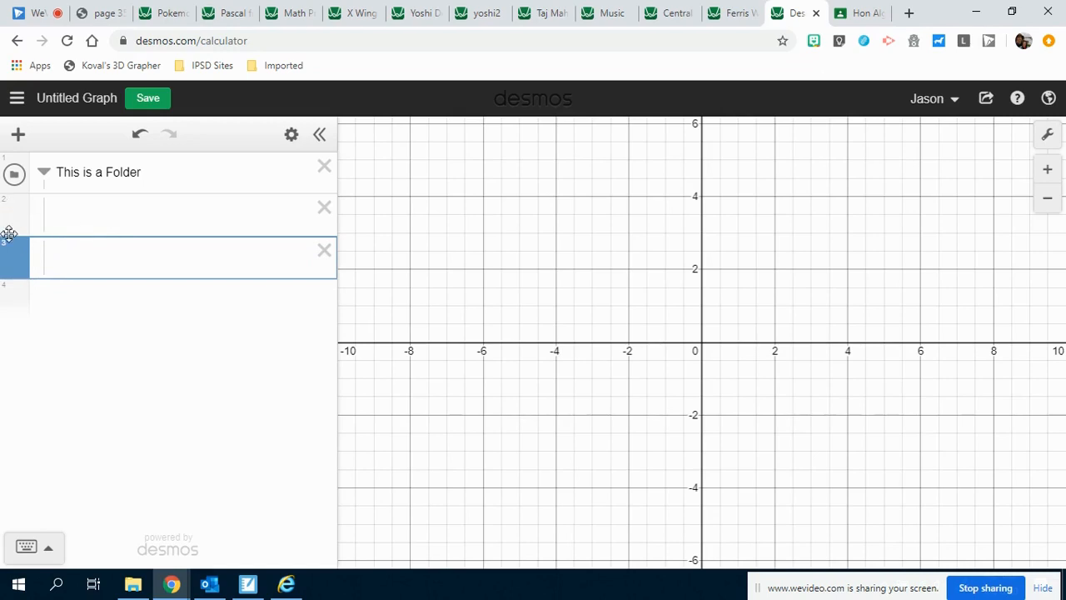
Step: Enter the circle equation (x−6)²+(y−3)²=4 on the first line inside the folder
{"action": "left_click", "coordinate": [94, 211]}
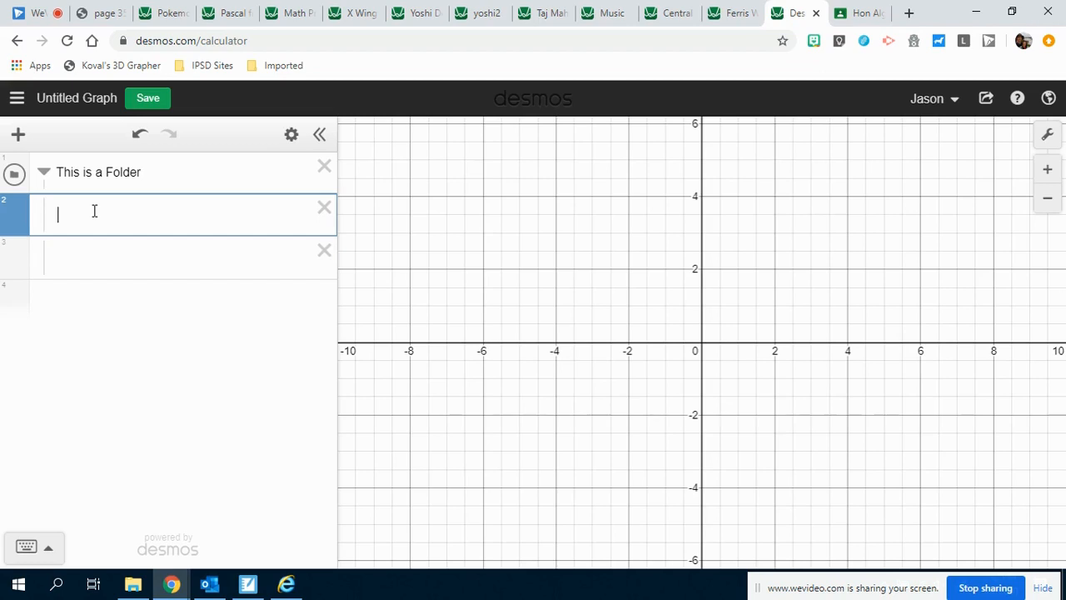
{"action": "type", "text": "("}
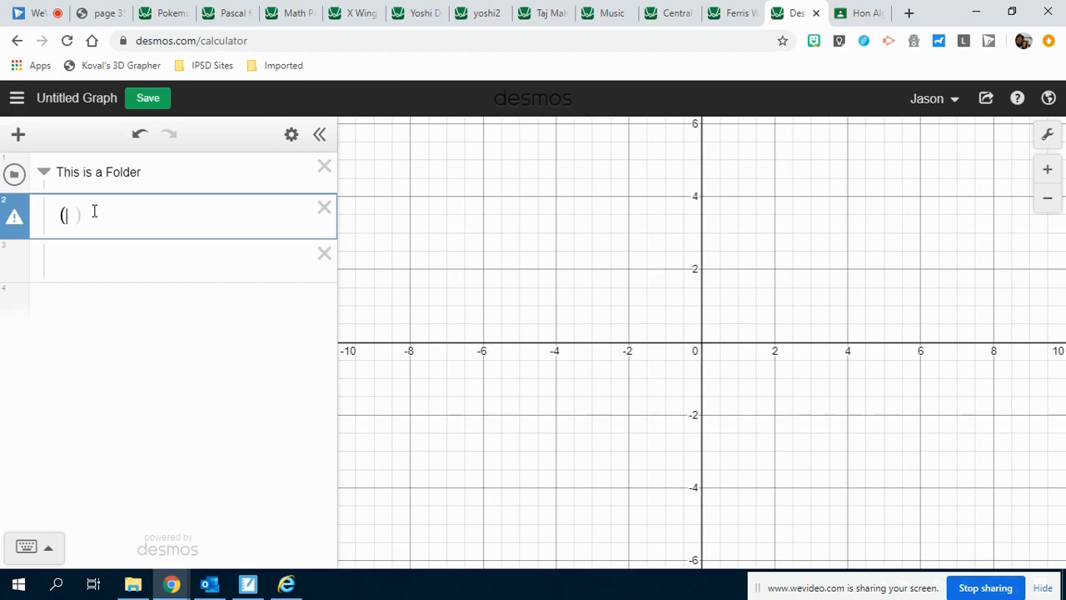
{"action": "type", "text": "x-6)^2"}
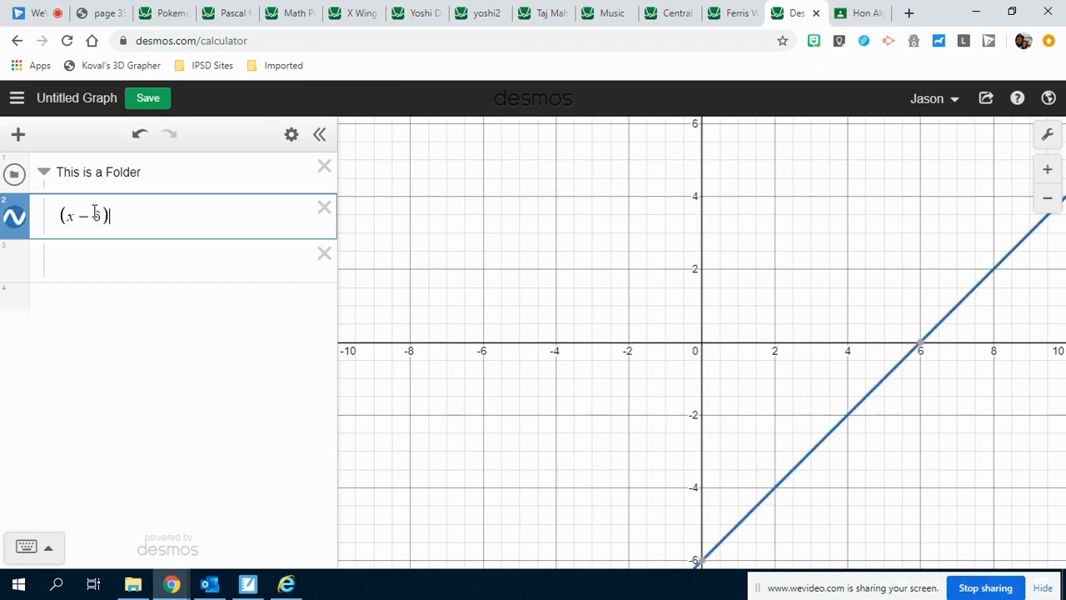
{"action": "key", "text": "Right"}
{"action": "type", "text": "+"}
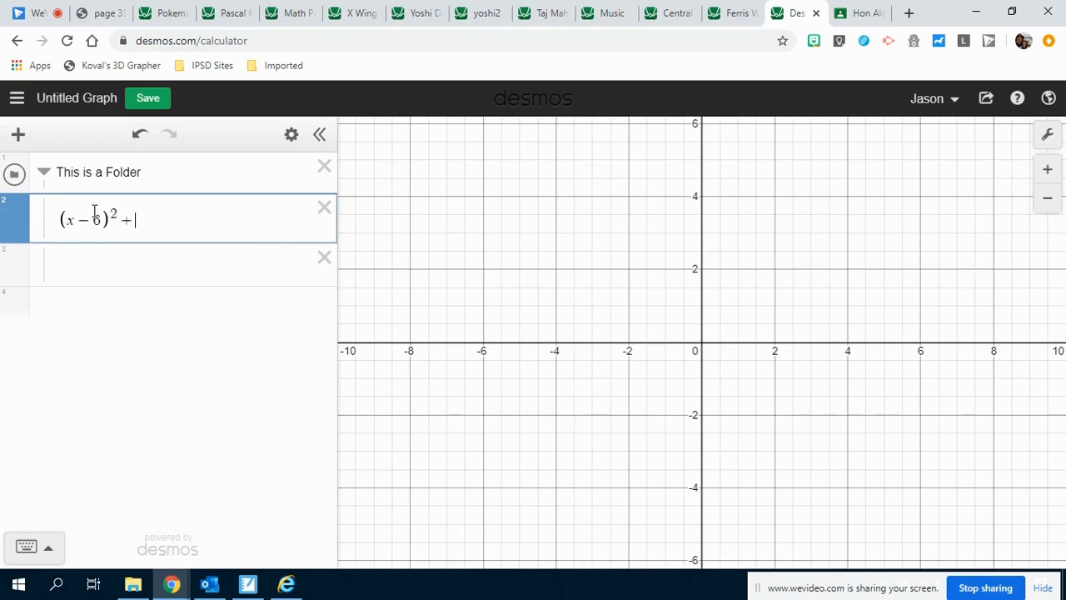
{"action": "type", "text": "(y-3)"}
{"action": "key", "text": "BackSpace"}
{"action": "type", "text": "^2"}
{"action": "type", "text": "=2"}
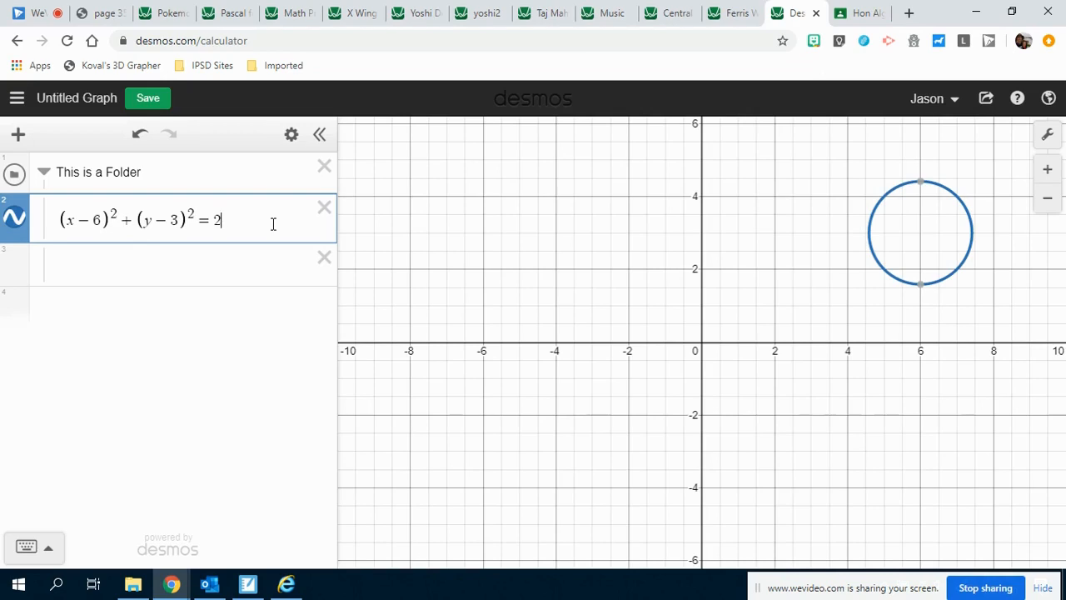
{"action": "key", "text": "BackSpace"}
{"action": "type", "text": "4"}
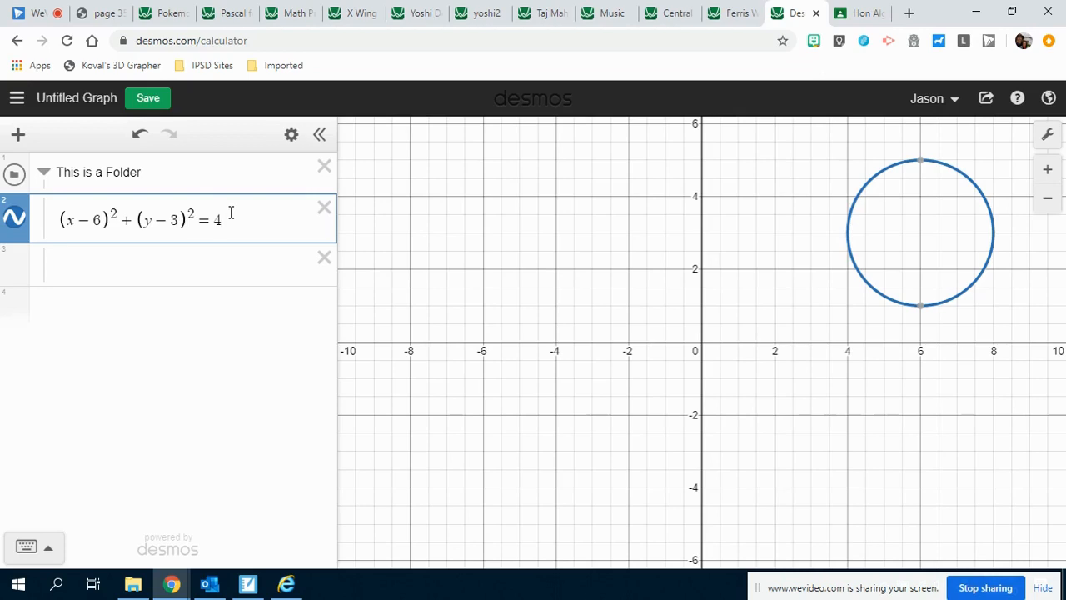
Step: Add the restriction {y>4} to the end of the circle equation
{"action": "type", "text": "{ }"}
{"action": "type", "text": "y"}
{"action": "type", "text": ">"}
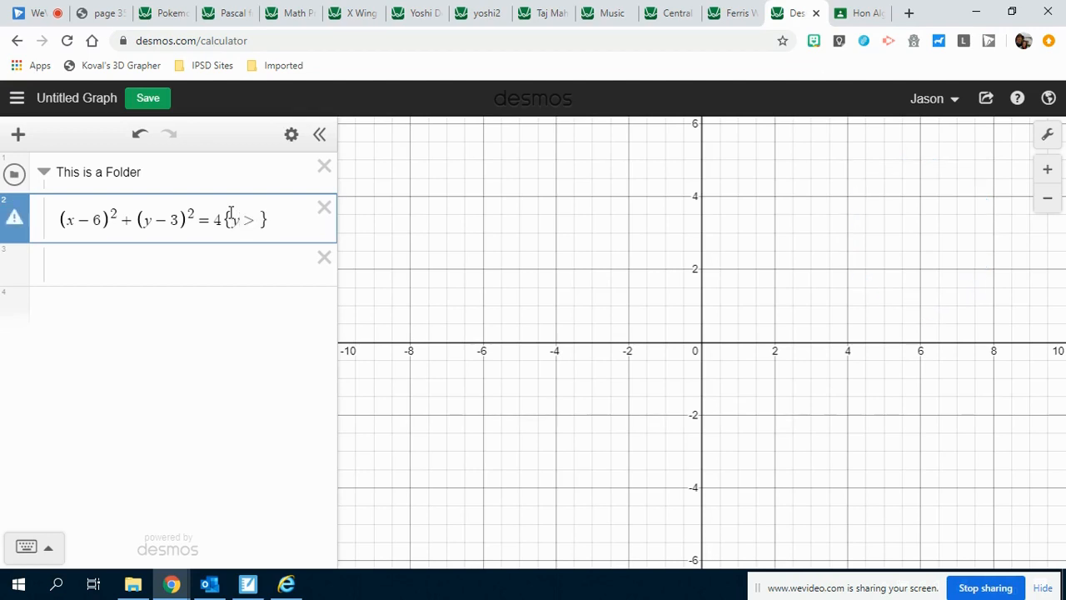
{"action": "type", "text": "4"}
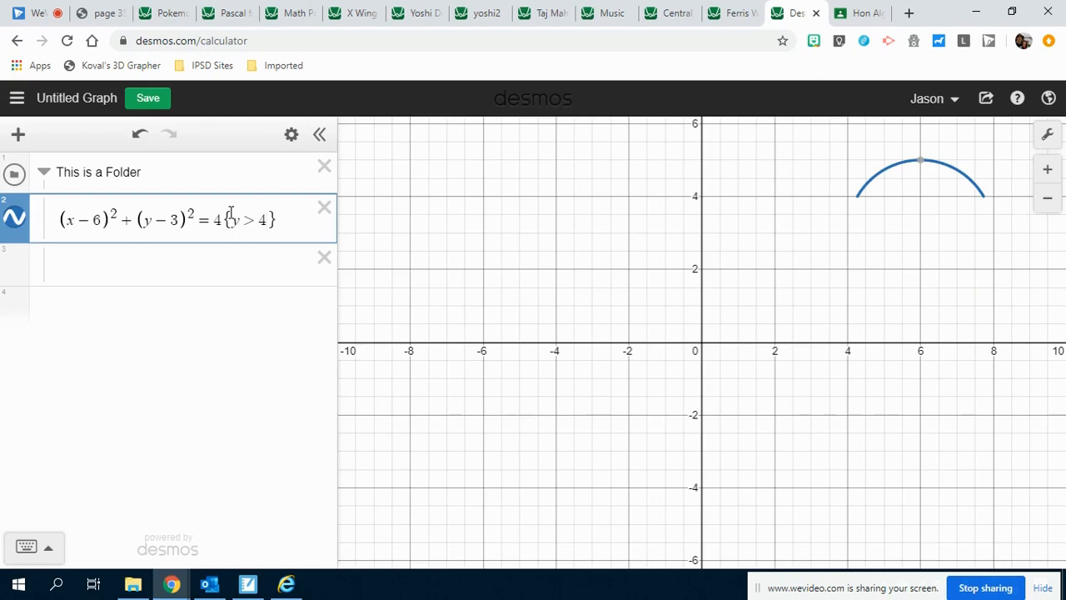
Step: Try the boundary values 3.5 and 2 in the circle's restriction, ending with y>2
{"action": "key", "text": "shift+Left"}
{"action": "type", "text": "3.5"}
{"action": "key", "text": "BackSpace"}
{"action": "key", "text": "BackSpace"}
{"action": "key", "text": "BackSpace"}
{"action": "type", "text": "2"}
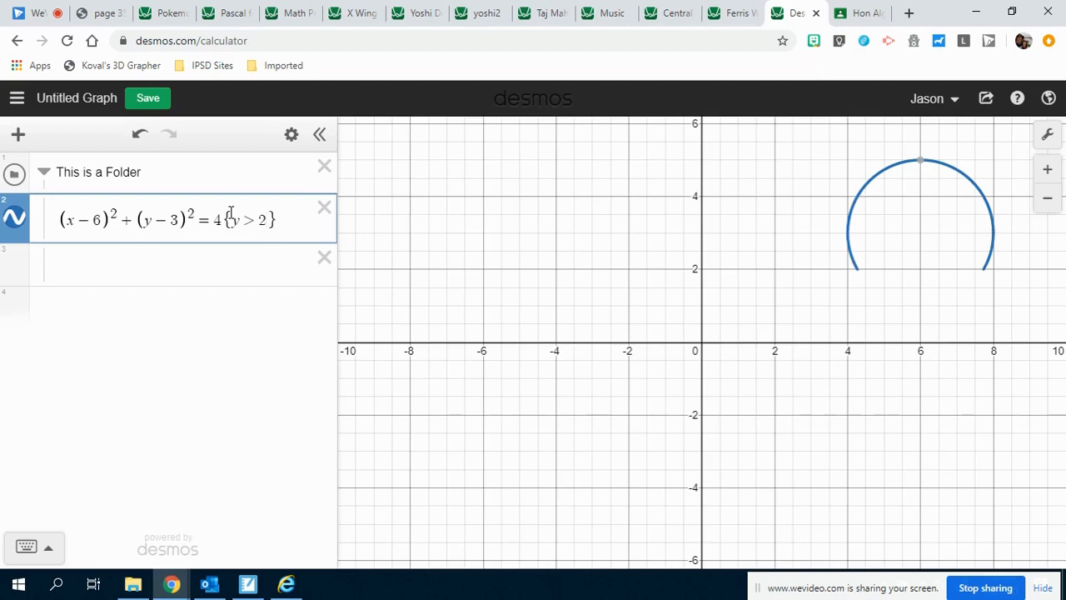
{"action": "key", "text": "Return"}
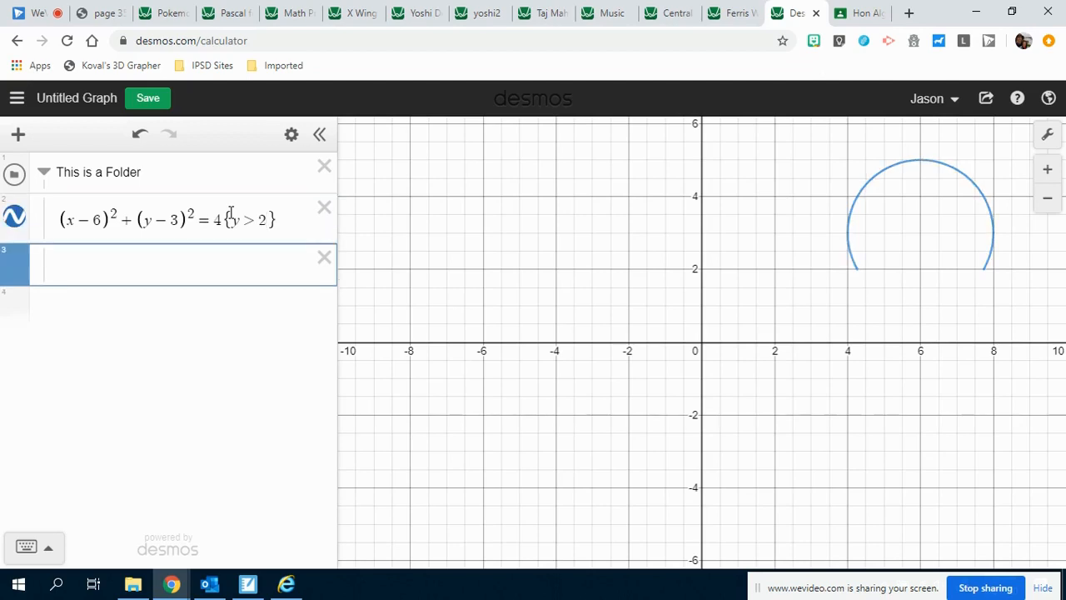
Step: Graph the line y=x−3 on the folder's second line and clear the condition inside the circle's restriction braces
{"action": "type", "text": "y=x-3"}
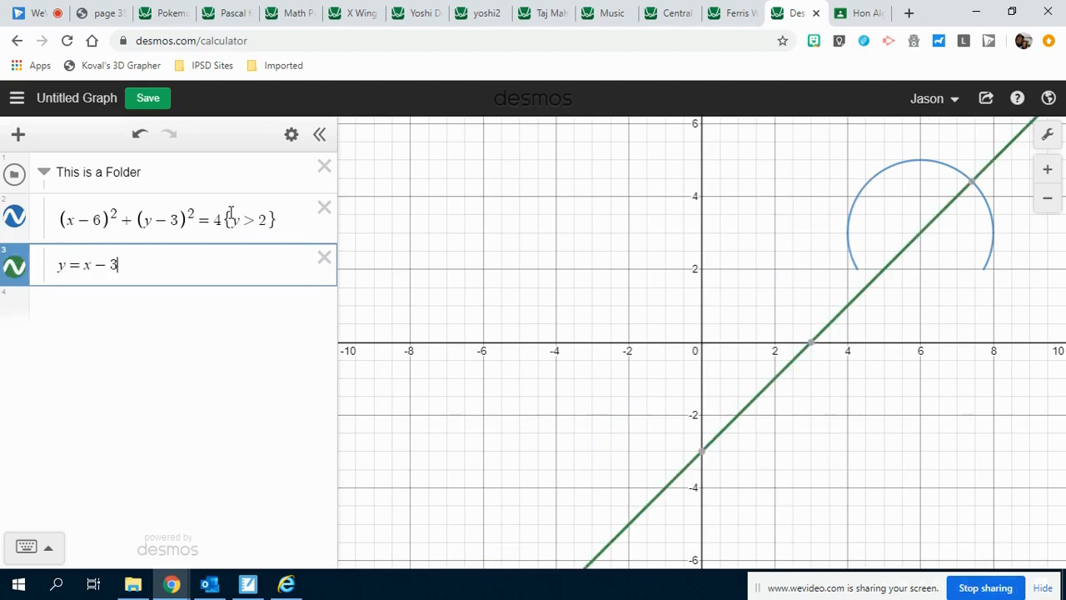
{"action": "left_click_drag", "start_coordinate": [233, 220], "coordinate": [269, 220]}
{"action": "key", "text": "BackSpace"}
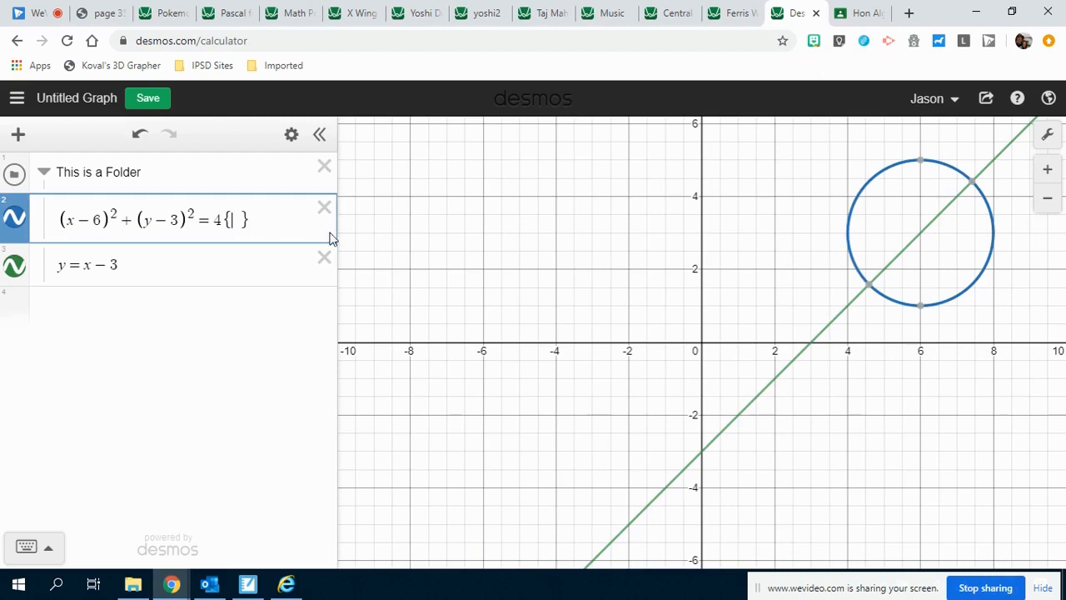
Step: Change the line's equation to y=x−4 and restrict the circle with {y>x−4}
{"action": "left_click_drag", "start_coordinate": [111, 265], "coordinate": [122, 266]}
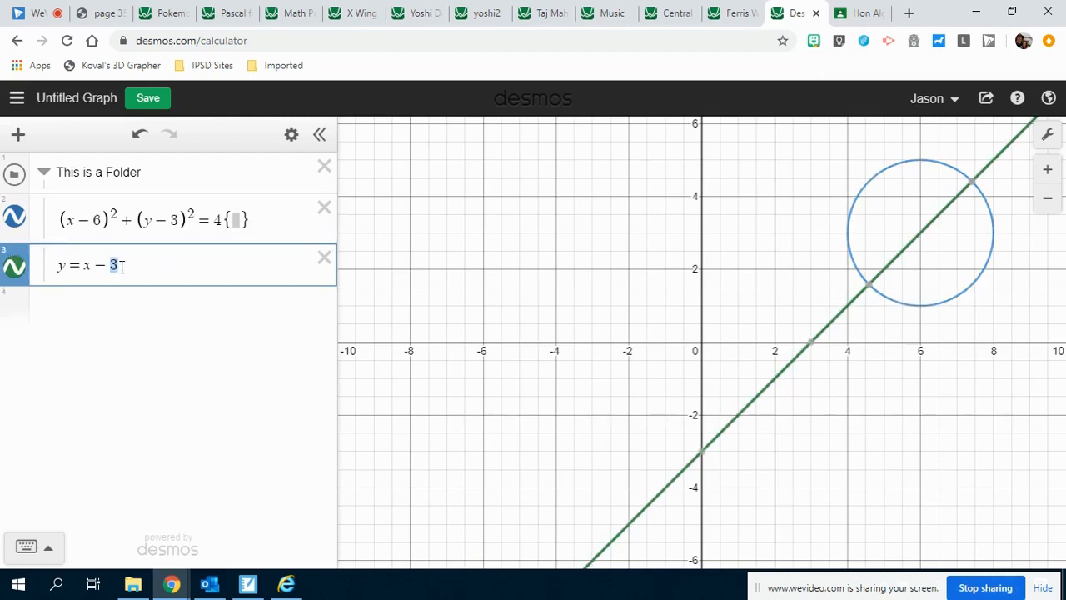
{"action": "type", "text": "4"}
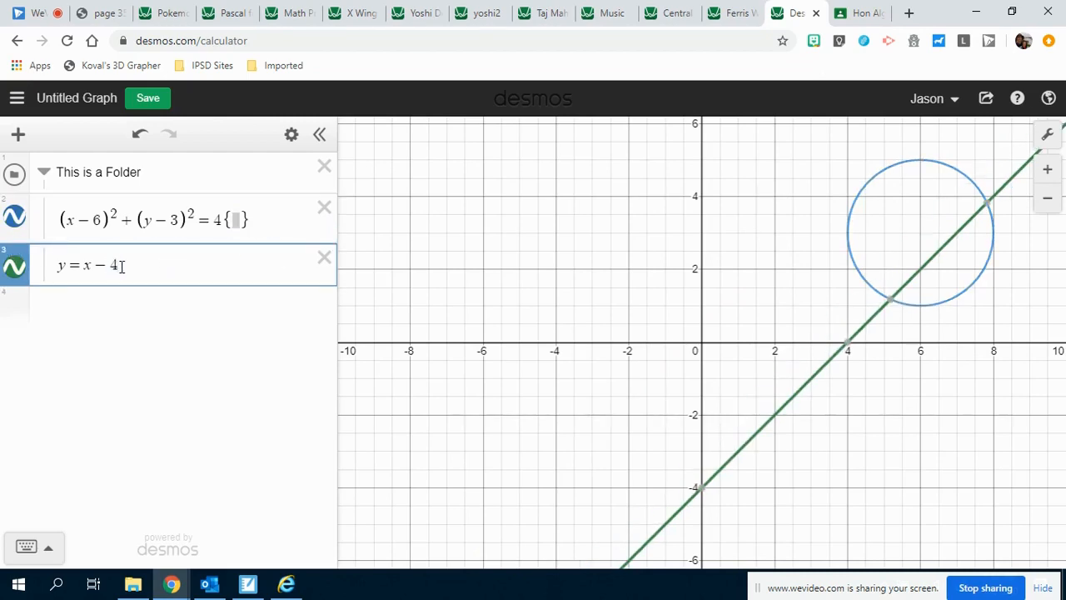
{"action": "left_click", "coordinate": [237, 220]}
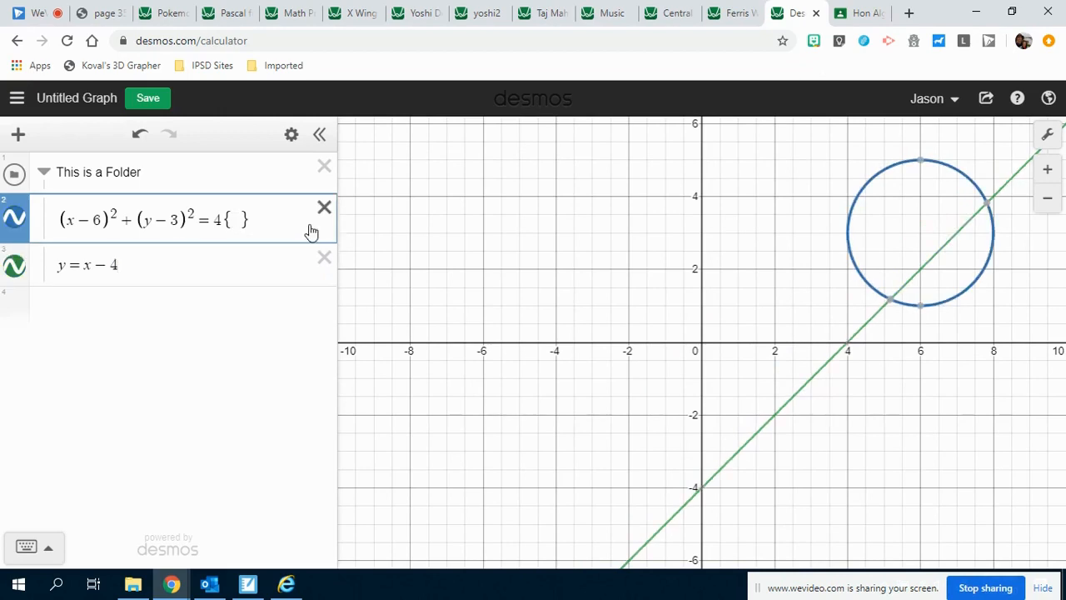
{"action": "type", "text": "y>x-4"}
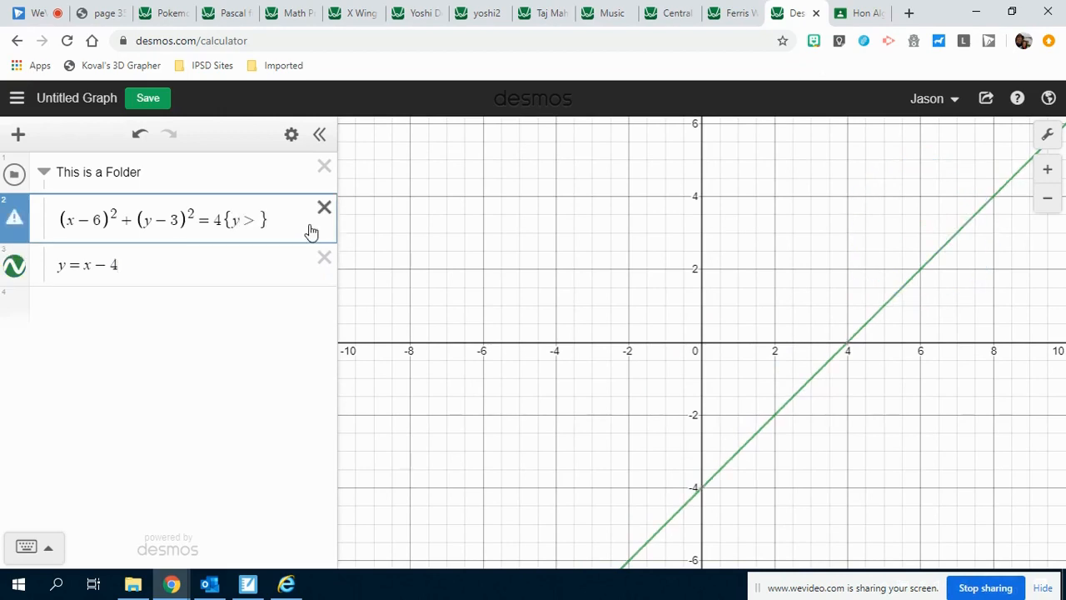
{"action": "mouse_move", "coordinate": [898, 305]}
{"action": "mouse_move", "coordinate": [988, 215]}
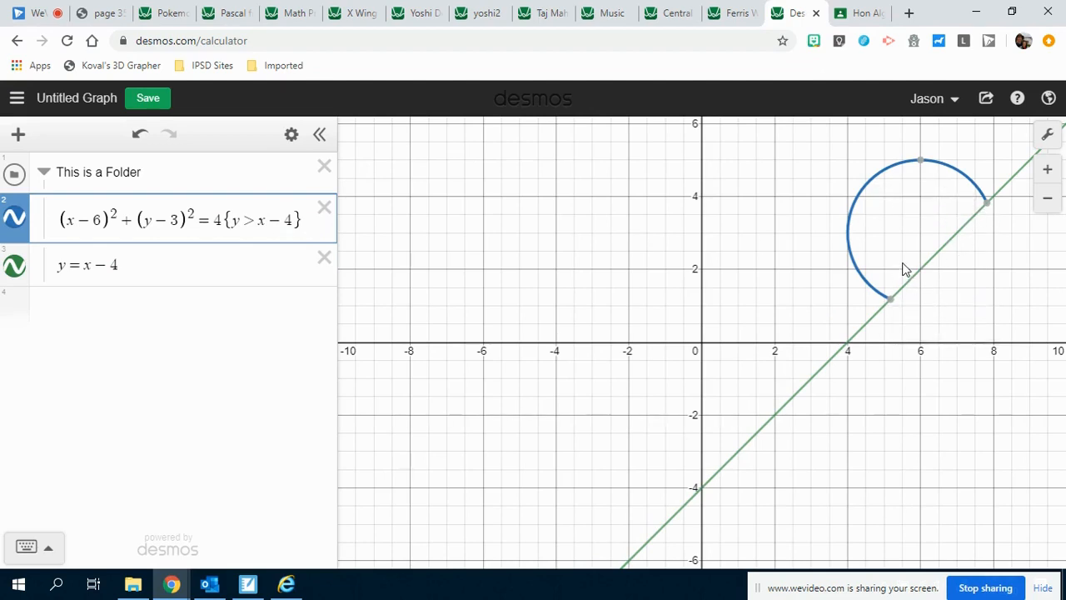
Step: Replace the equals sign in the circle equation with ≤ to shade the restricted circle
{"action": "left_click_drag", "start_coordinate": [232, 219], "coordinate": [290, 221]}
{"action": "left_click", "coordinate": [294, 219]}
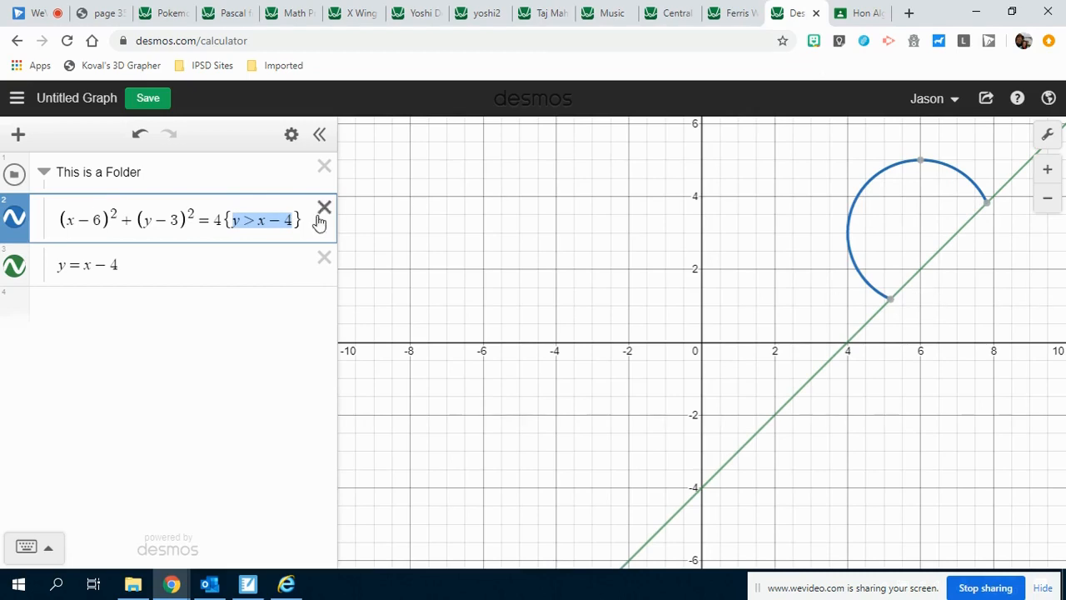
{"action": "left_click_drag", "start_coordinate": [215, 221], "coordinate": [204, 222]}
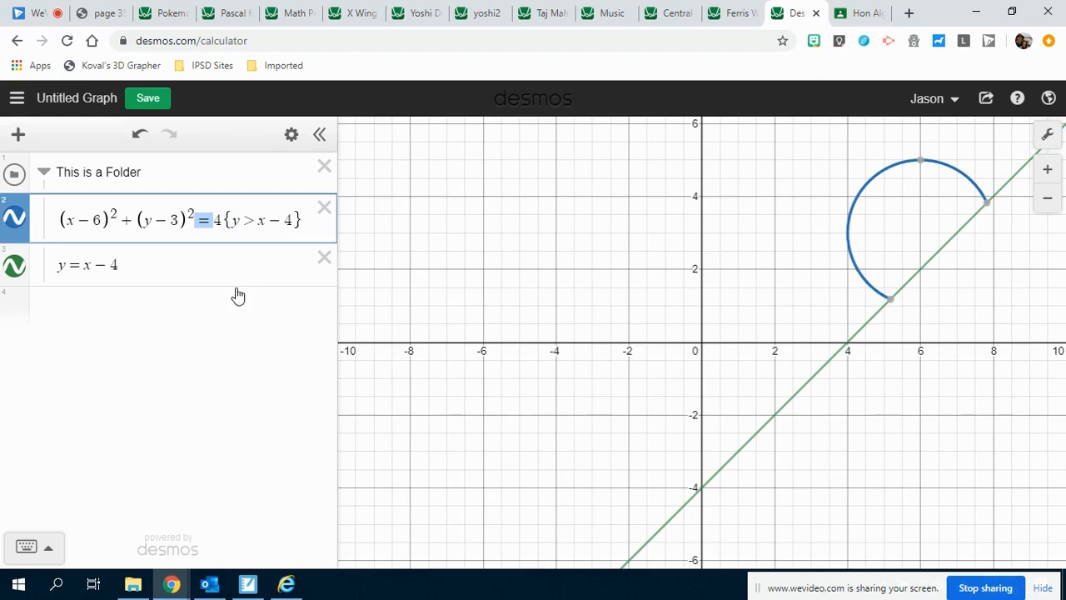
{"action": "type", "text": "<"}
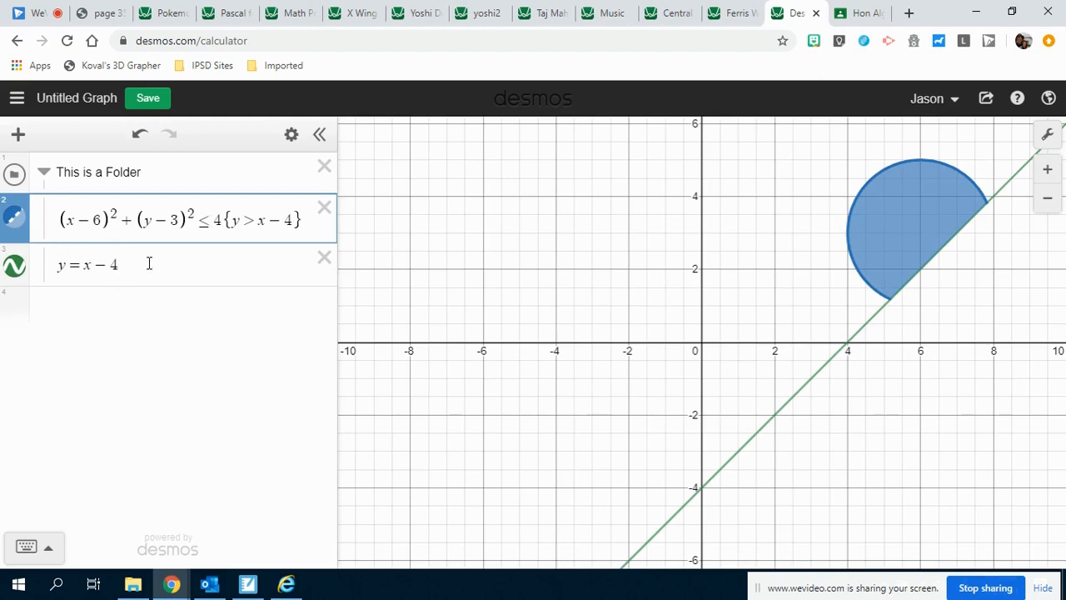
Step: Collapse the folder and enter the equation (x+1)²+(y+2)²=1 on a new line below it
{"action": "left_click", "coordinate": [78, 305]}
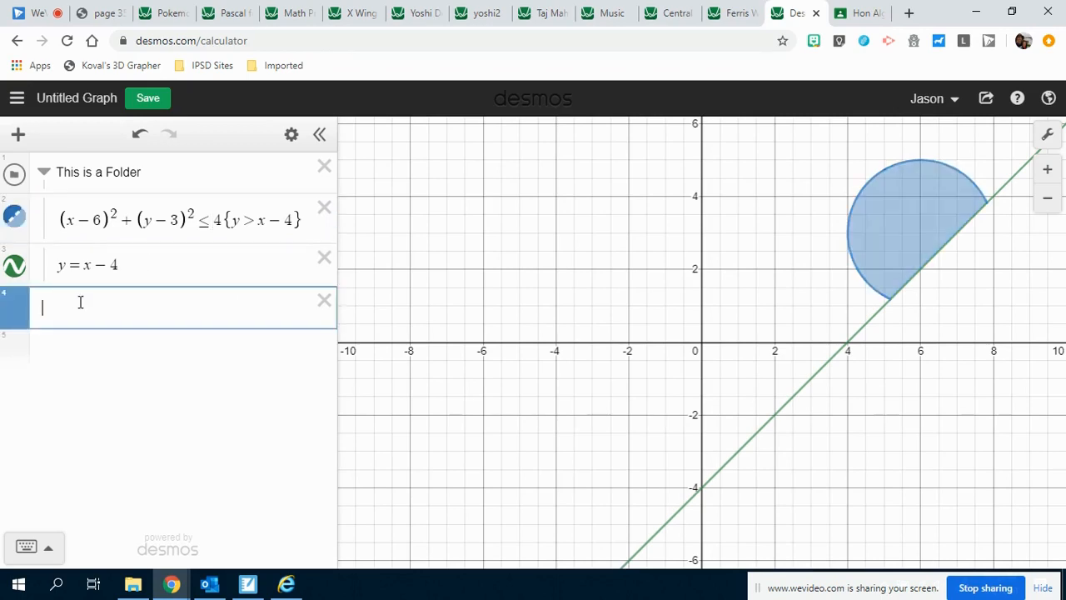
{"action": "left_click", "coordinate": [46, 173]}
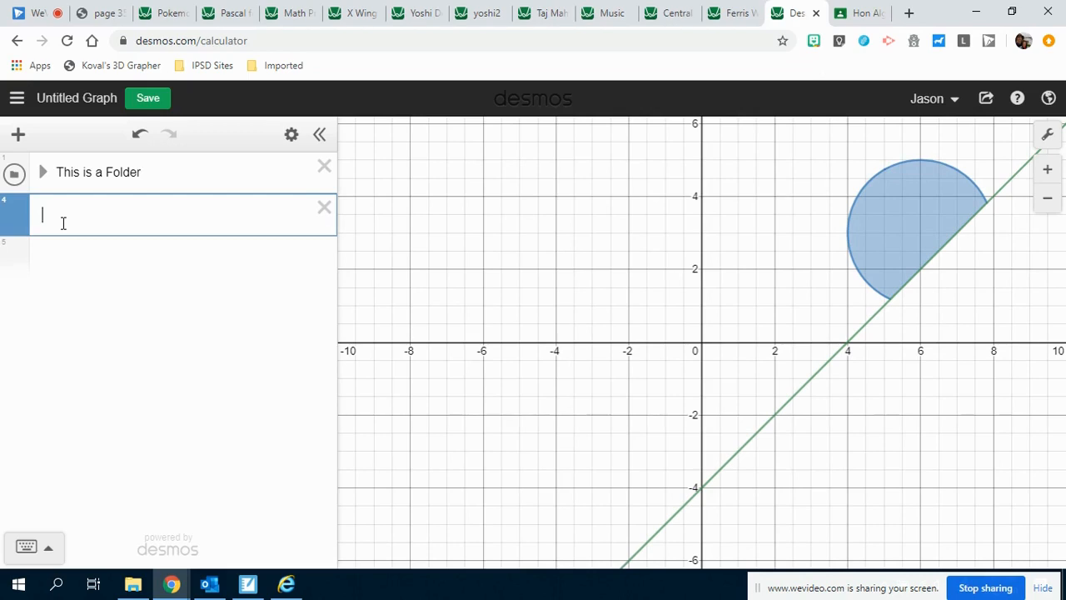
{"action": "type", "text": "(x+1)"}
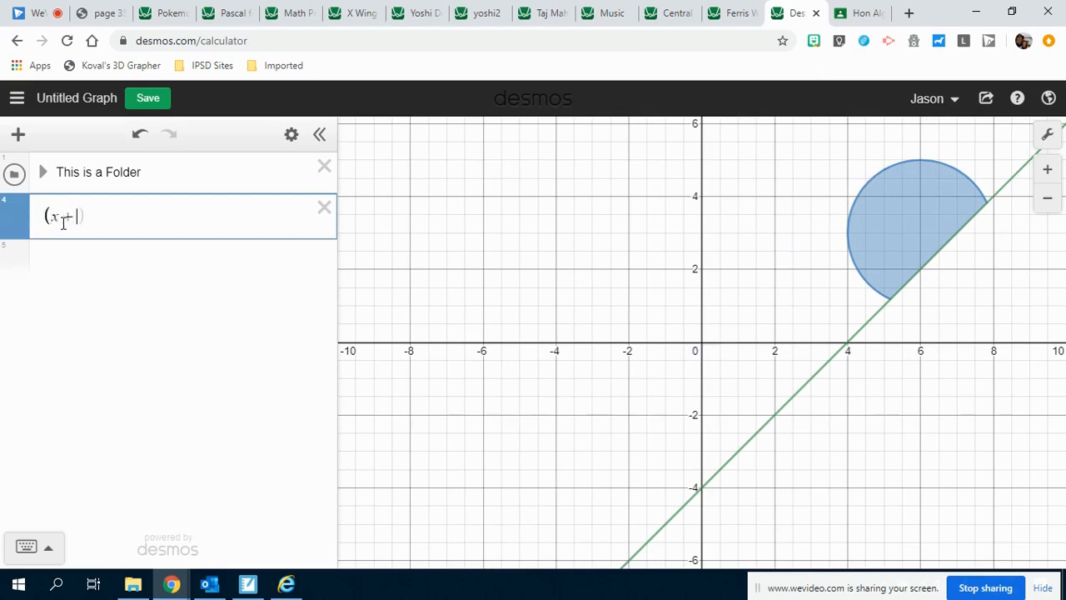
{"action": "type", "text": "^2"}
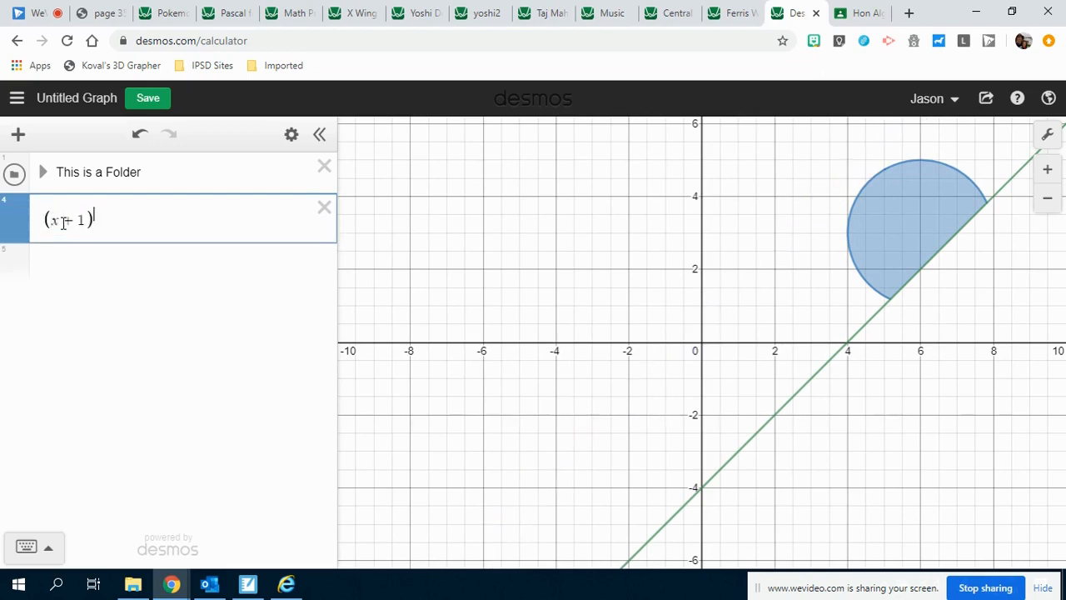
{"action": "key", "text": "Right"}
{"action": "type", "text": "+(y"}
{"action": "type", "text": "=1"}
Step: Turn the new circle into an ellipse by dividing (y+2)² by 9 and (x+1)² by 16
{"action": "key", "text": "shift+Left"}
{"action": "key", "text": "shift+Left"}
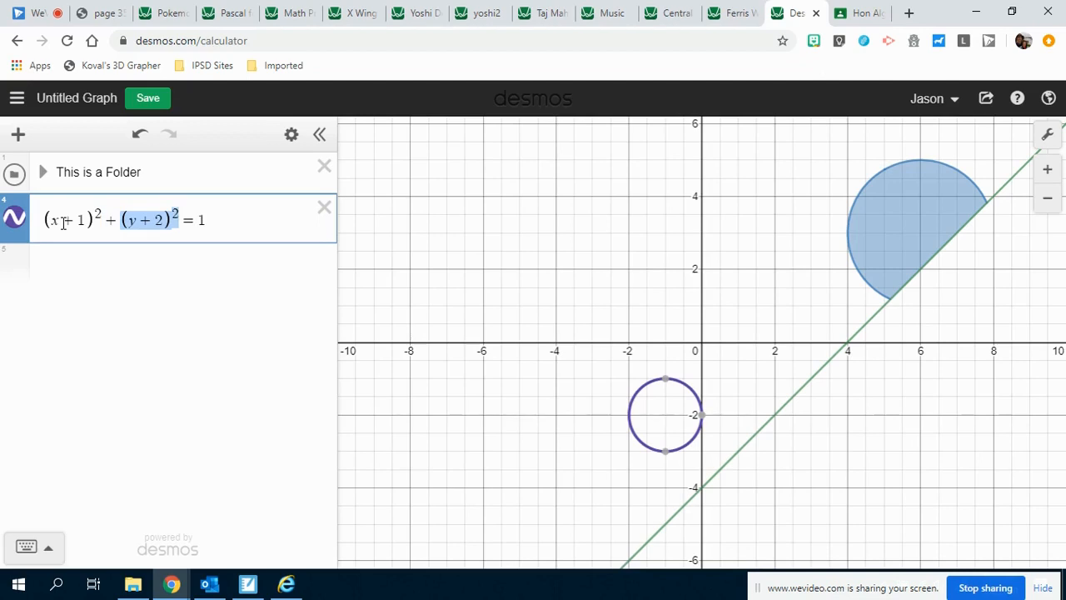
{"action": "type", "text": "/9"}
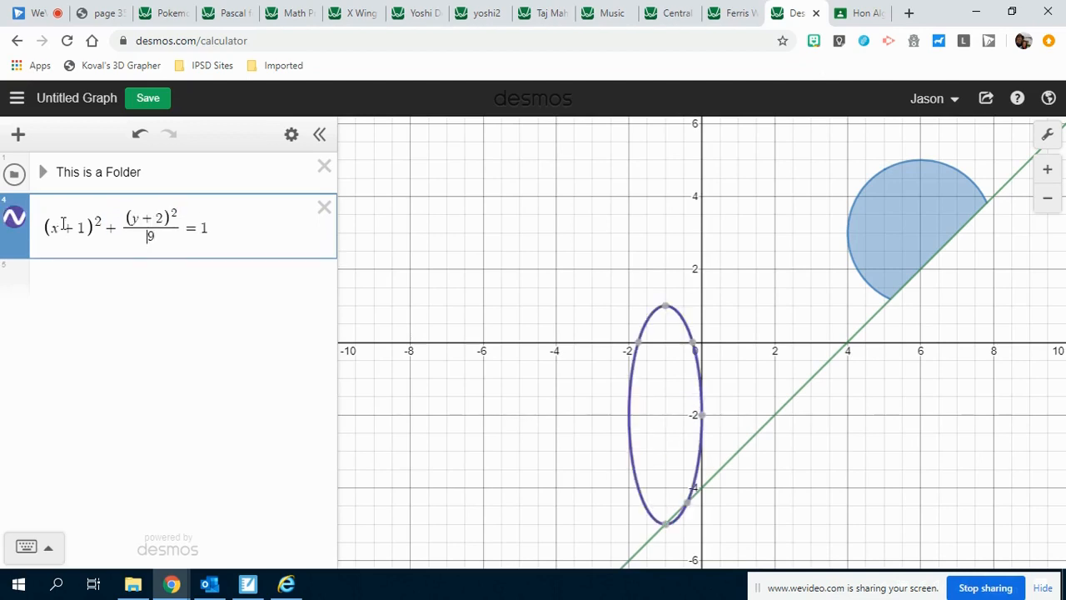
{"action": "key", "text": "shift+Left"}
{"action": "key", "text": "shift+Left"}
{"action": "type", "text": "/16"}
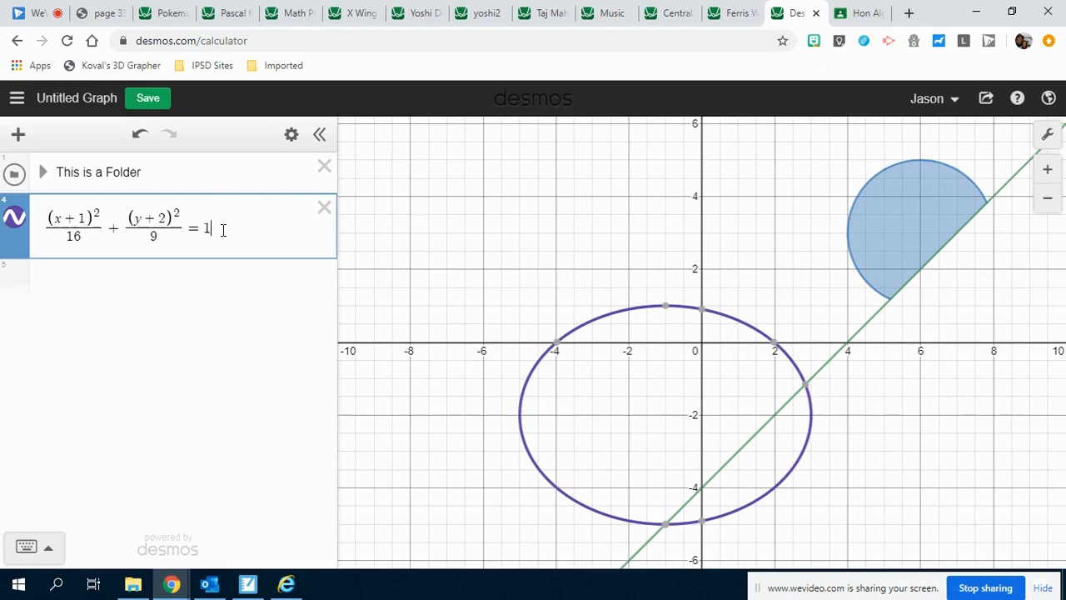
{"action": "key", "text": "Right"}
Step: Add the restriction {y>a} to the end of the ellipse equation
{"action": "left_click", "coordinate": [223, 229]}
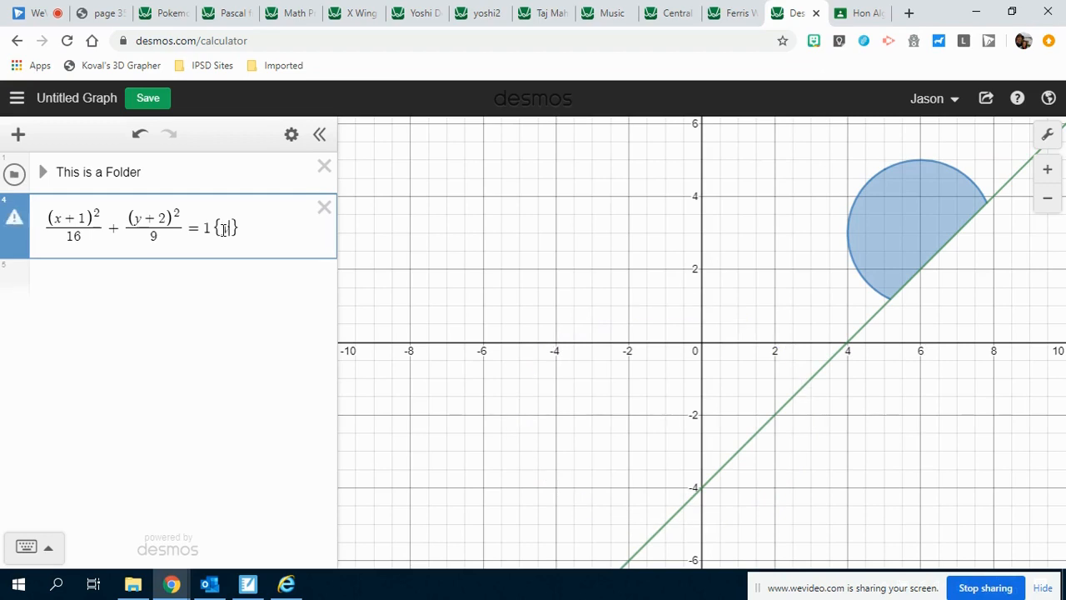
{"action": "type", "text": "y>a"}
{"action": "key", "text": "Return"}
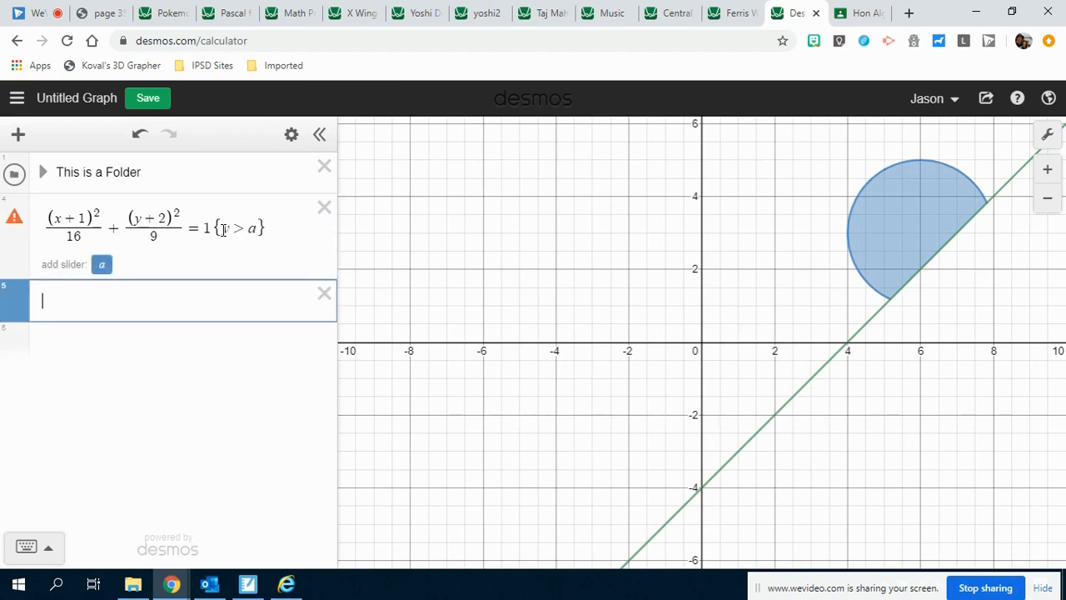
Step: Create a slider for a and lower its value to −5.7
{"action": "left_click", "coordinate": [102, 265]}
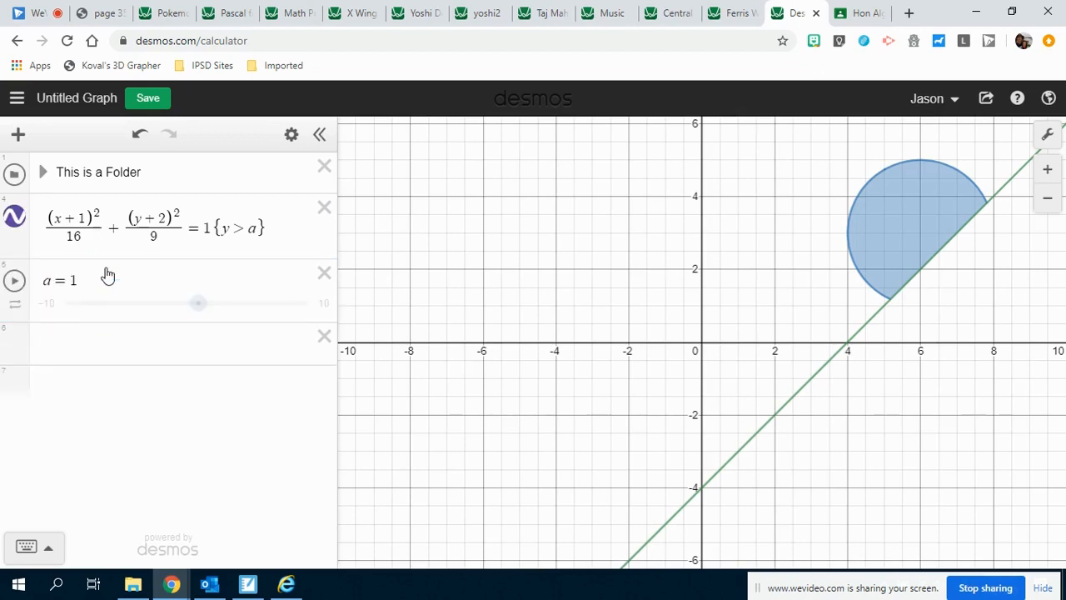
{"action": "left_click_drag", "start_coordinate": [199, 305], "coordinate": [116, 307]}
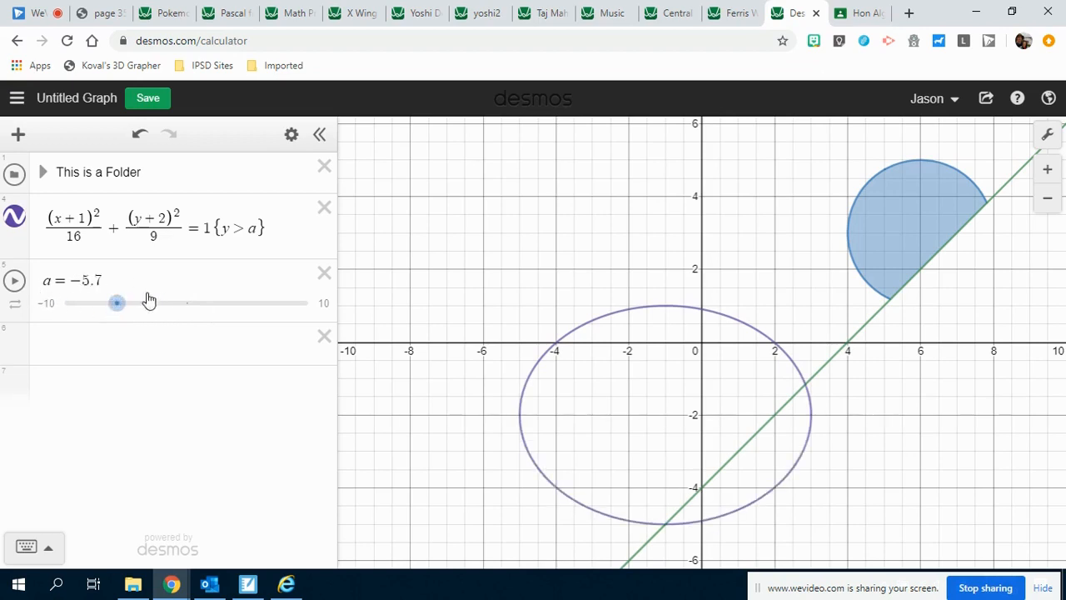
Step: Change the ellipse's restriction to {y<a} and raise the slider for a to 1.8
{"action": "left_click", "coordinate": [48, 305]}
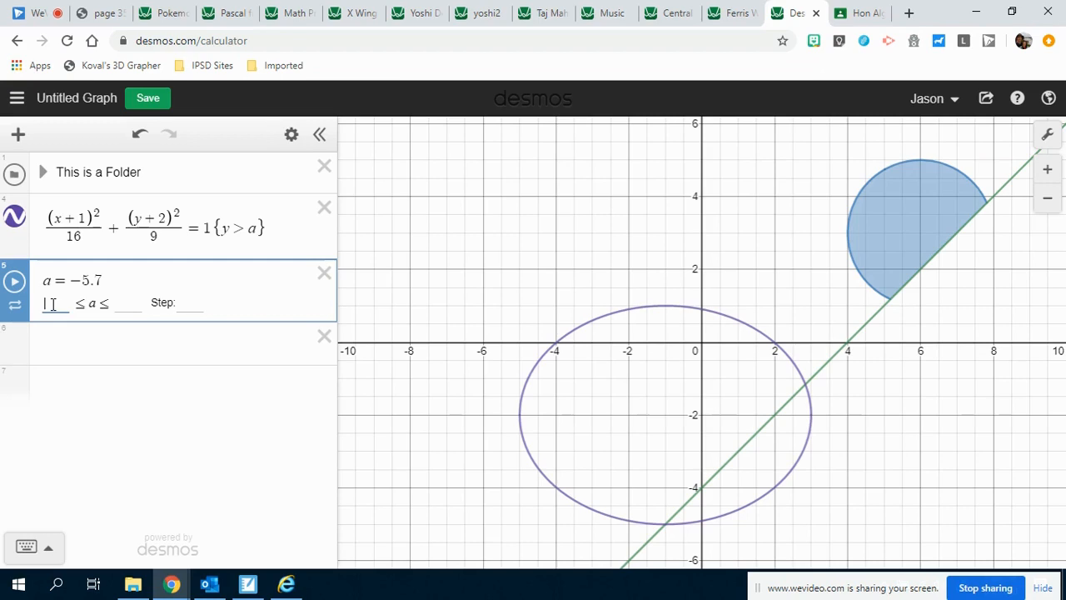
{"action": "left_click_drag", "start_coordinate": [232, 228], "coordinate": [244, 229]}
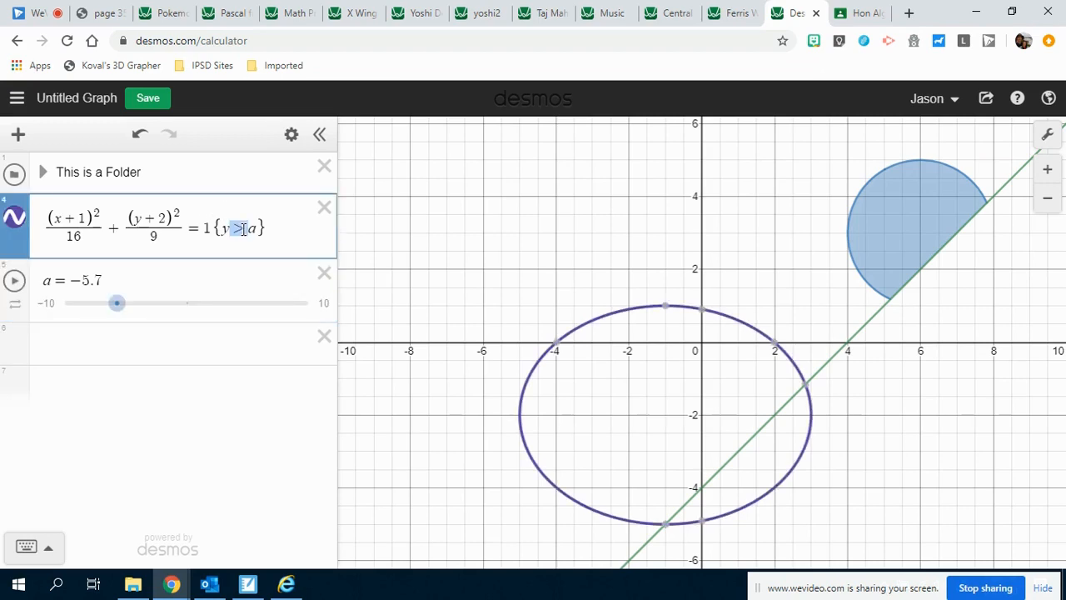
{"action": "type", "text": "<"}
{"action": "left_click_drag", "start_coordinate": [117, 304], "coordinate": [206, 320]}
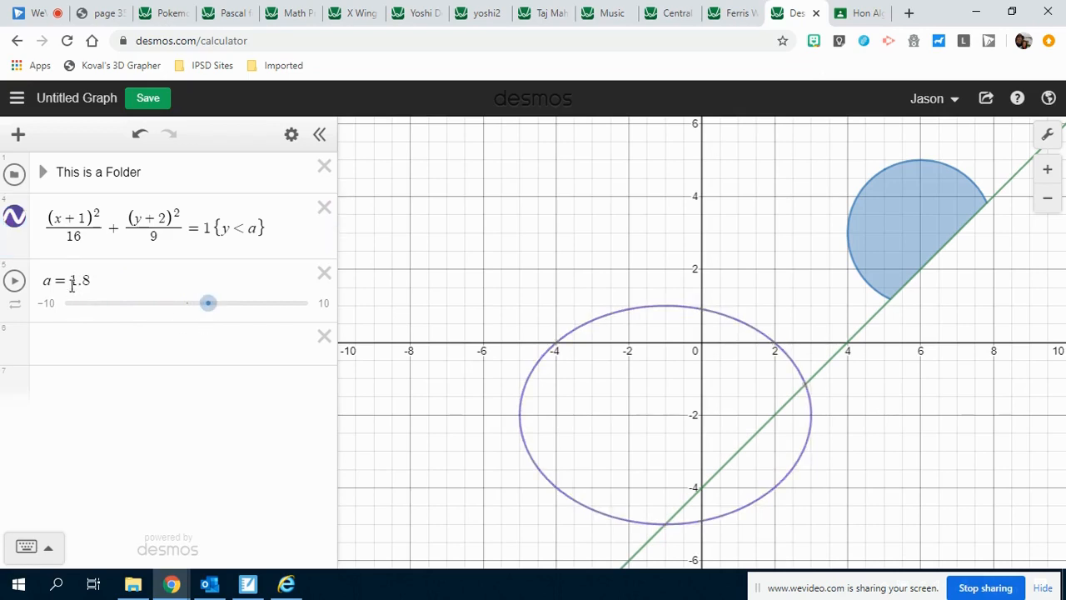
Step: Set the range of the a slider from −4 to 0, play its animation briefly and stop it
{"action": "left_click", "coordinate": [50, 305]}
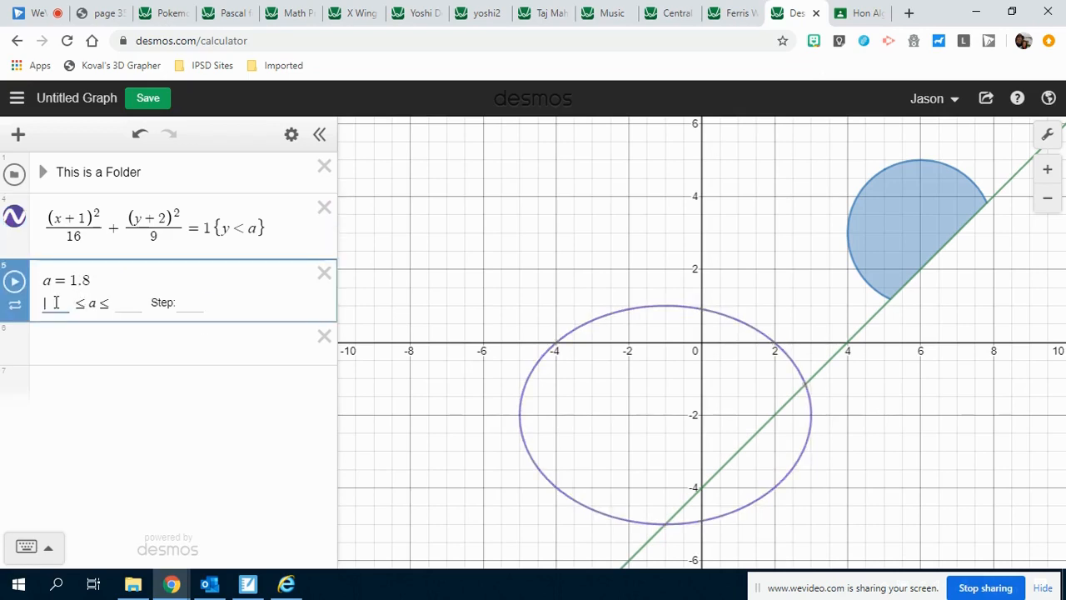
{"action": "type", "text": "-1"}
{"action": "type", "text": "0"}
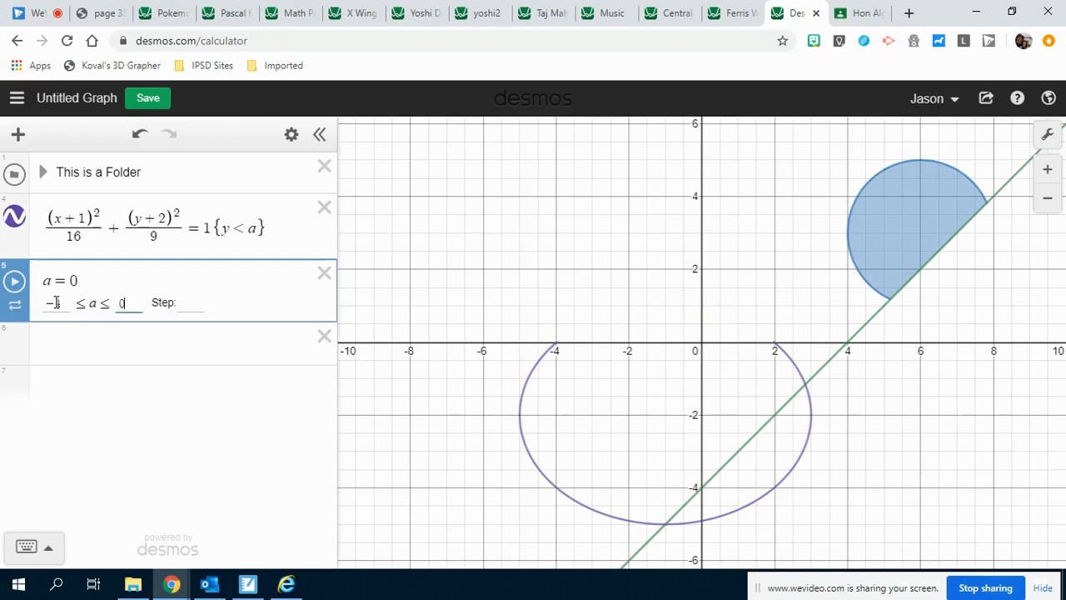
{"action": "left_click", "coordinate": [19, 290]}
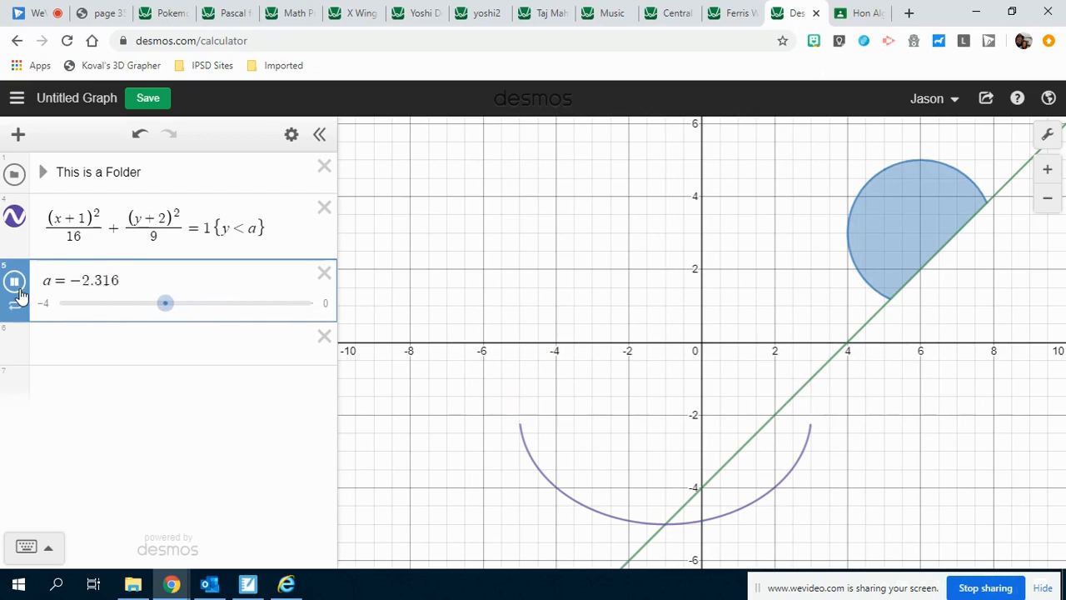
{"action": "left_click", "coordinate": [18, 290]}
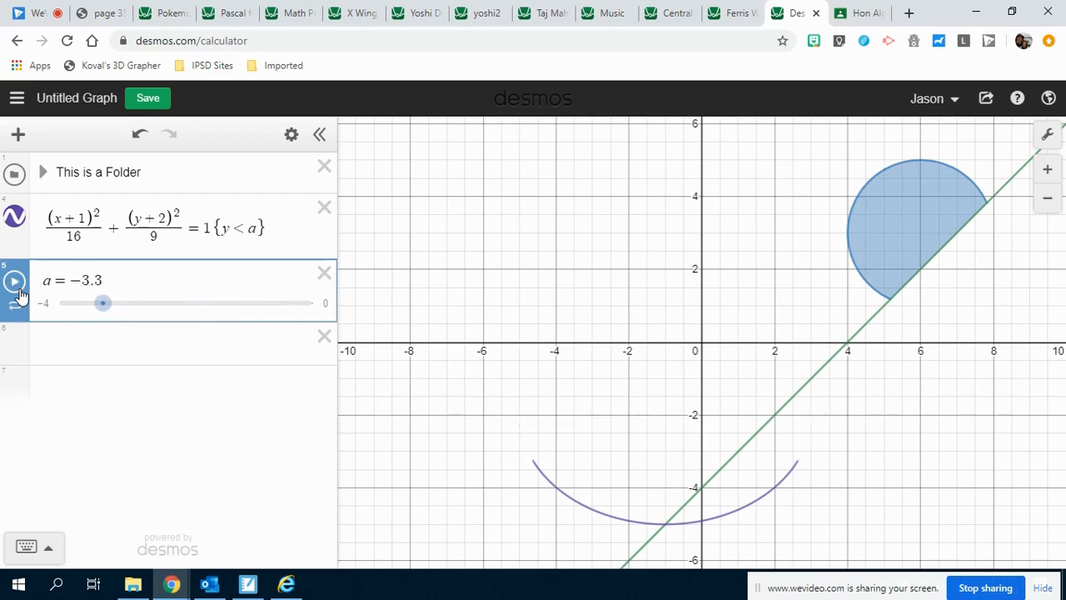
Step: Extend the ellipse's restriction to {b<y<a} and create a slider for b
{"action": "left_click", "coordinate": [224, 230]}
{"action": "type", "text": "< "}
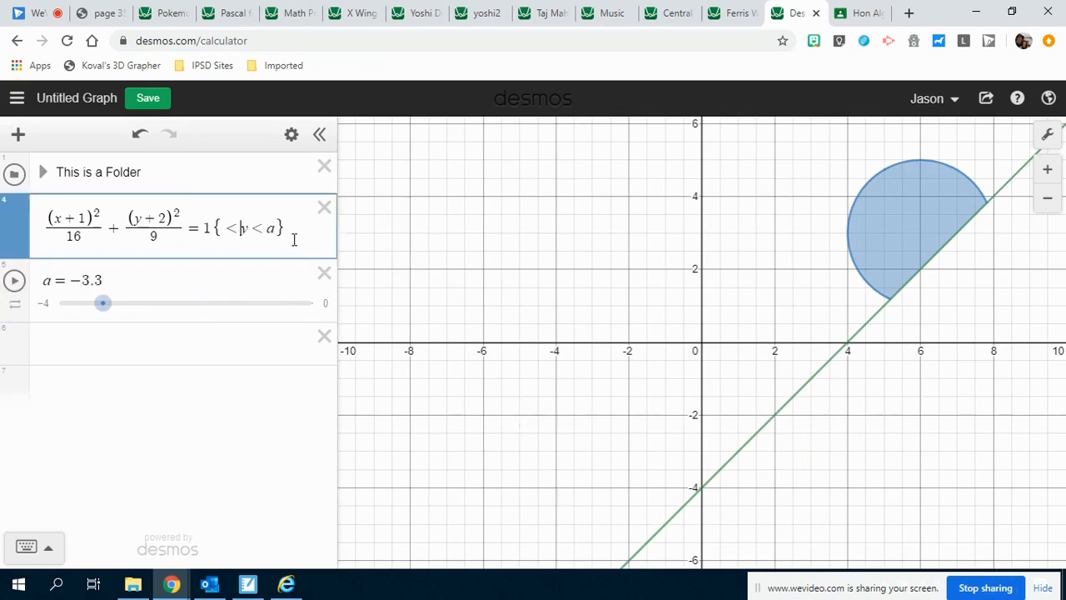
{"action": "type", "text": "b"}
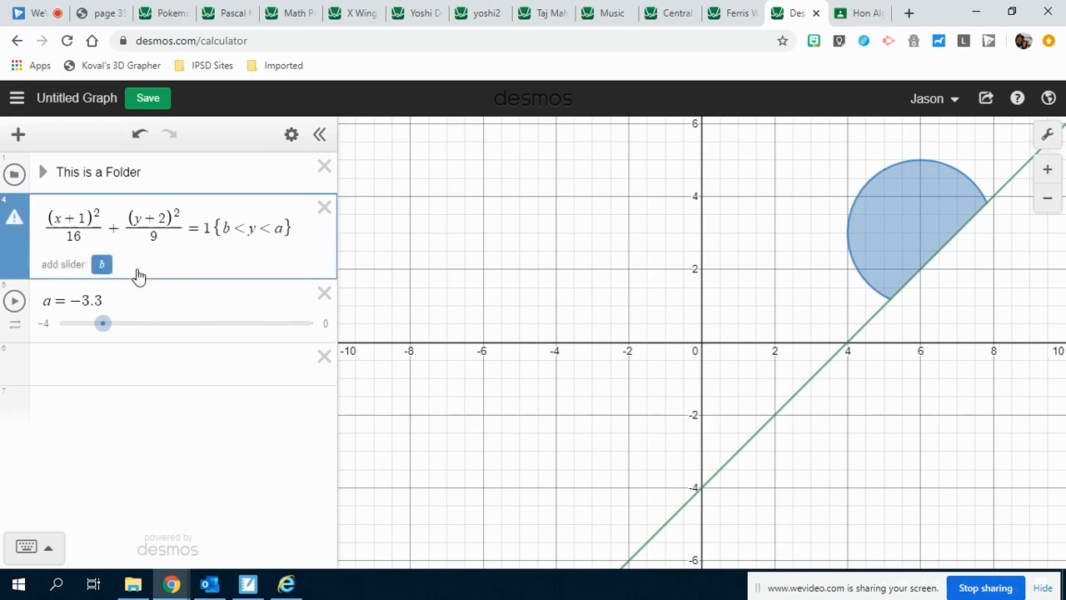
{"action": "left_click", "coordinate": [98, 265]}
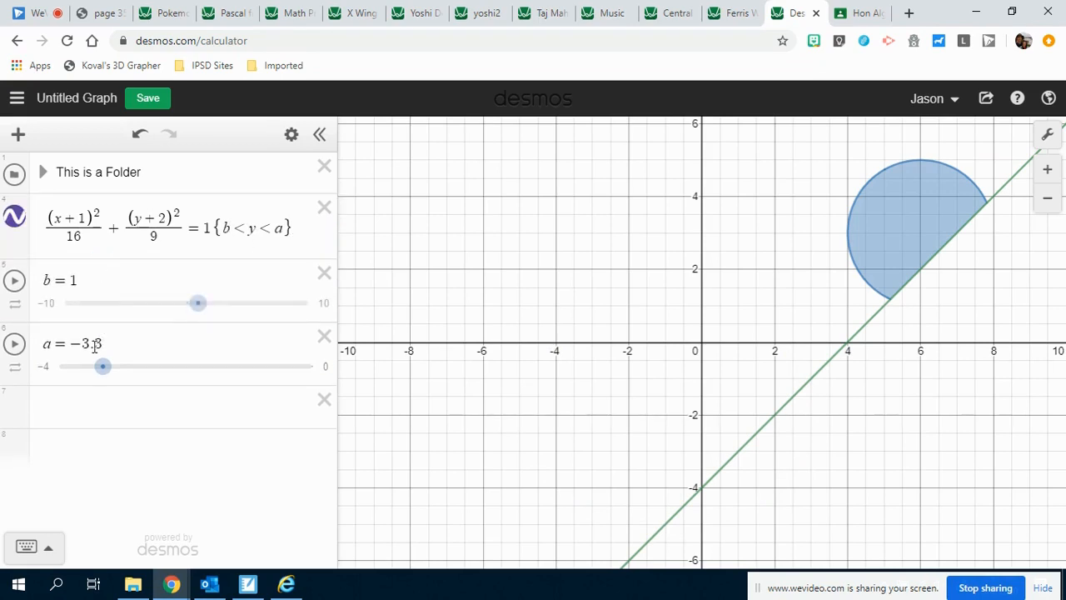
Step: Set the range of the b slider from −5 to −4
{"action": "left_click", "coordinate": [44, 366]}
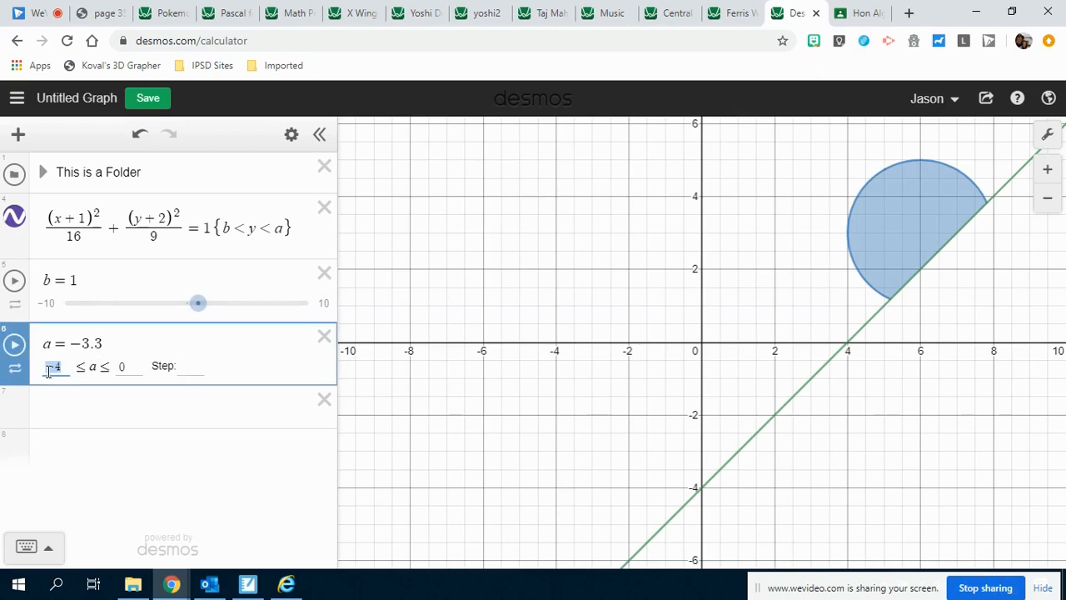
{"action": "left_click", "coordinate": [50, 305]}
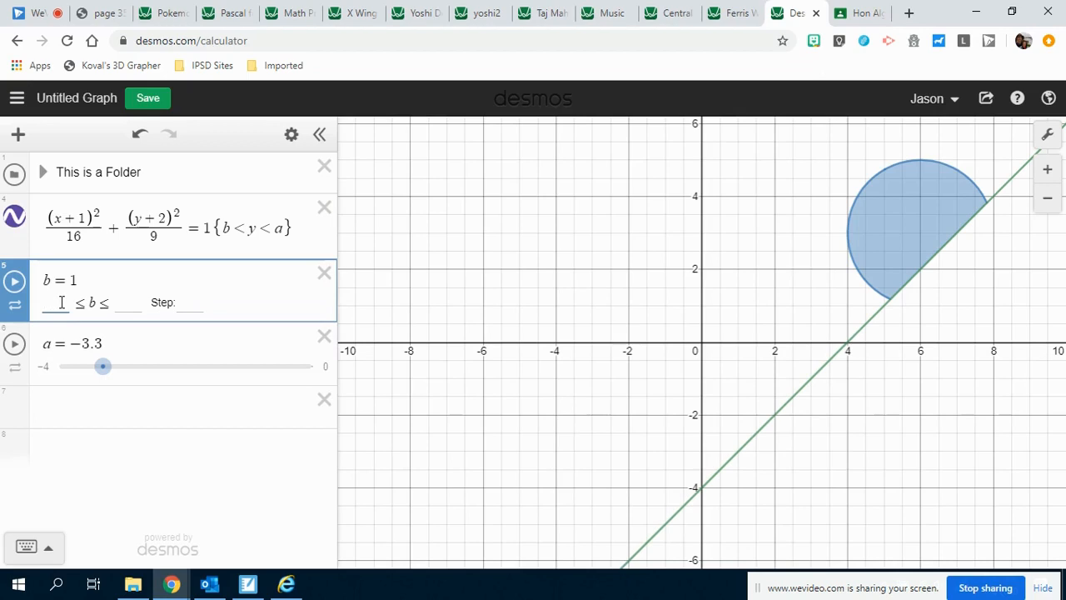
{"action": "type", "text": "-3"}
{"action": "key", "text": "Tab"}
{"action": "type", "text": "-4"}
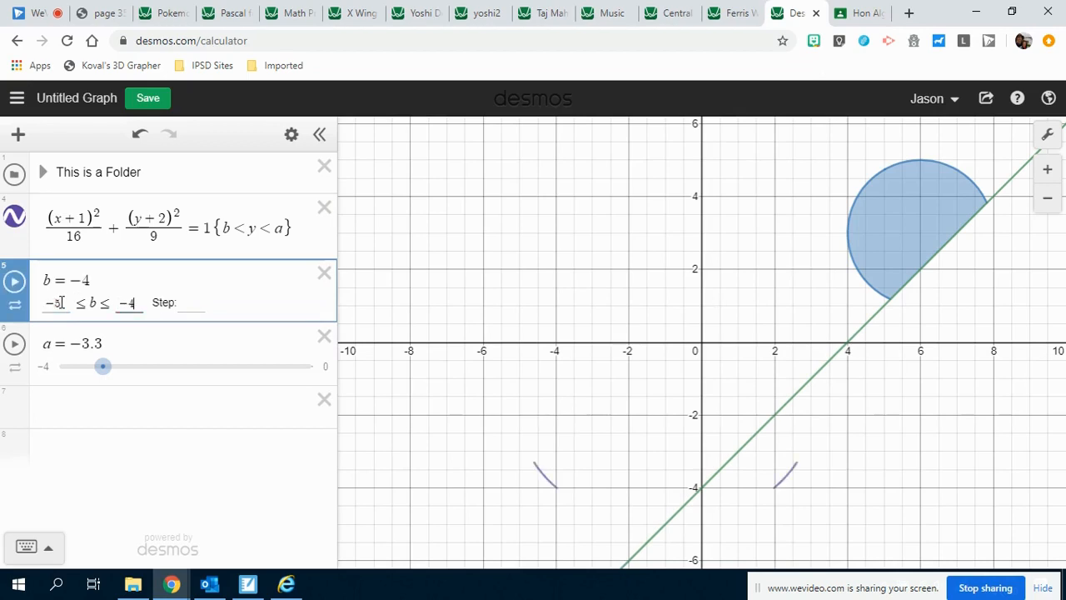
Step: Play the animations of the b and a sliders together to examine the restricted ellipse, and stop both
{"action": "left_click", "coordinate": [14, 281]}
{"action": "left_click", "coordinate": [14, 344]}
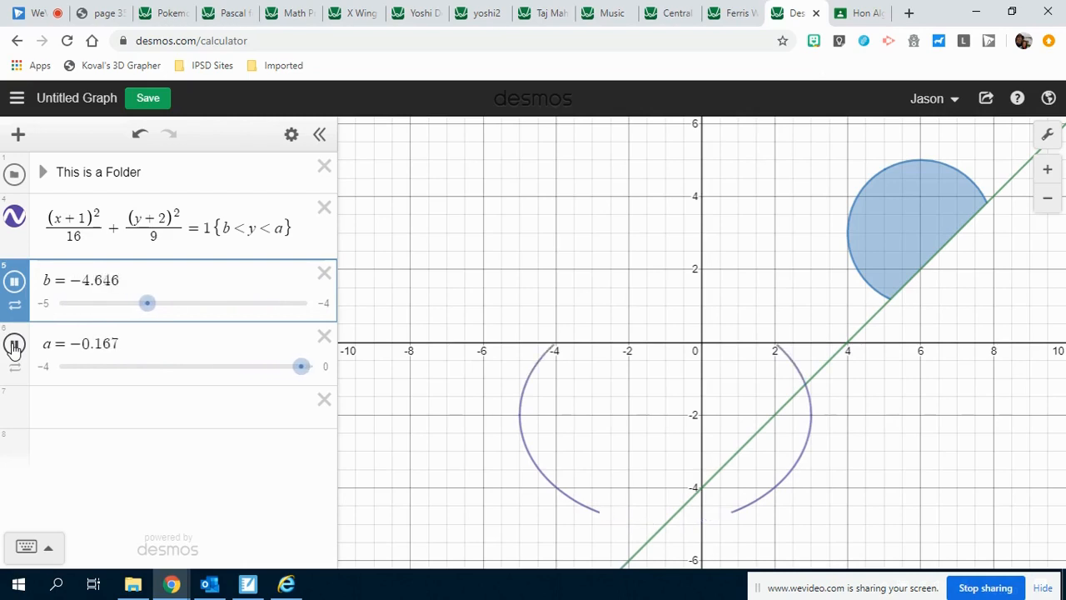
{"action": "left_click", "coordinate": [14, 344]}
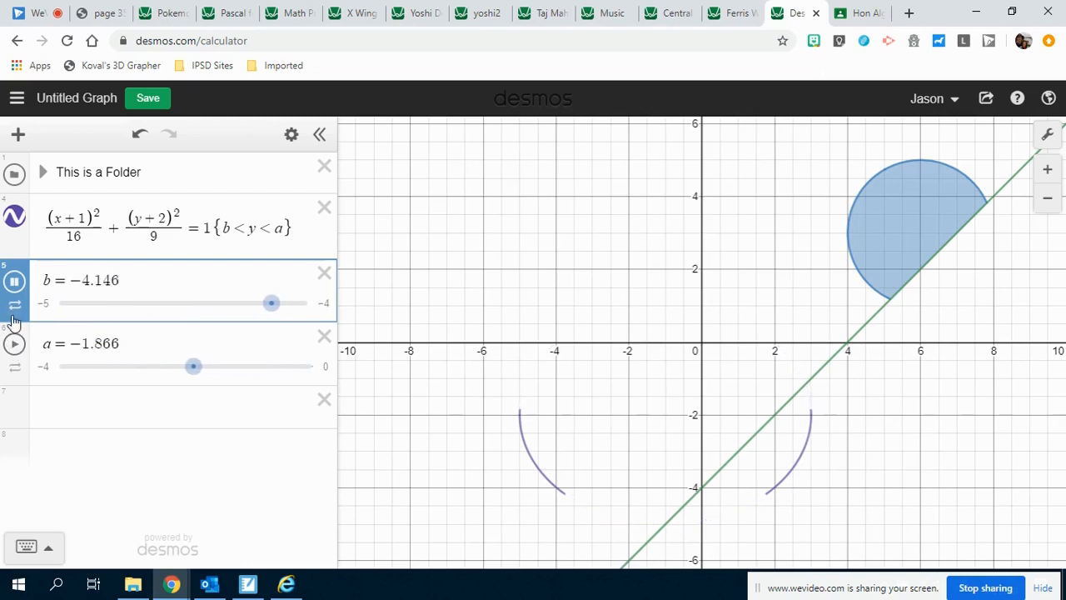
{"action": "left_click", "coordinate": [14, 280]}
Step: Remove the restriction from the ellipse equation and replace the denominator 9 under (y+2)² with a
{"action": "left_click", "coordinate": [295, 240]}
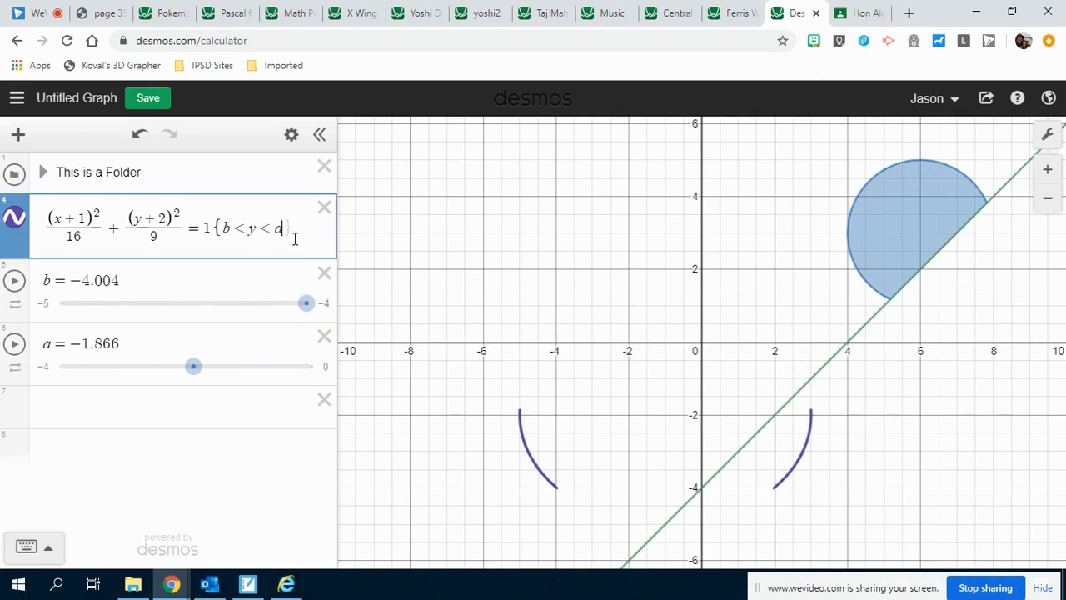
{"action": "key", "text": "BackSpace"}
{"action": "key", "text": "BackSpace"}
{"action": "key", "text": "BackSpace"}
{"action": "key", "text": "BackSpace"}
{"action": "key", "text": "BackSpace"}
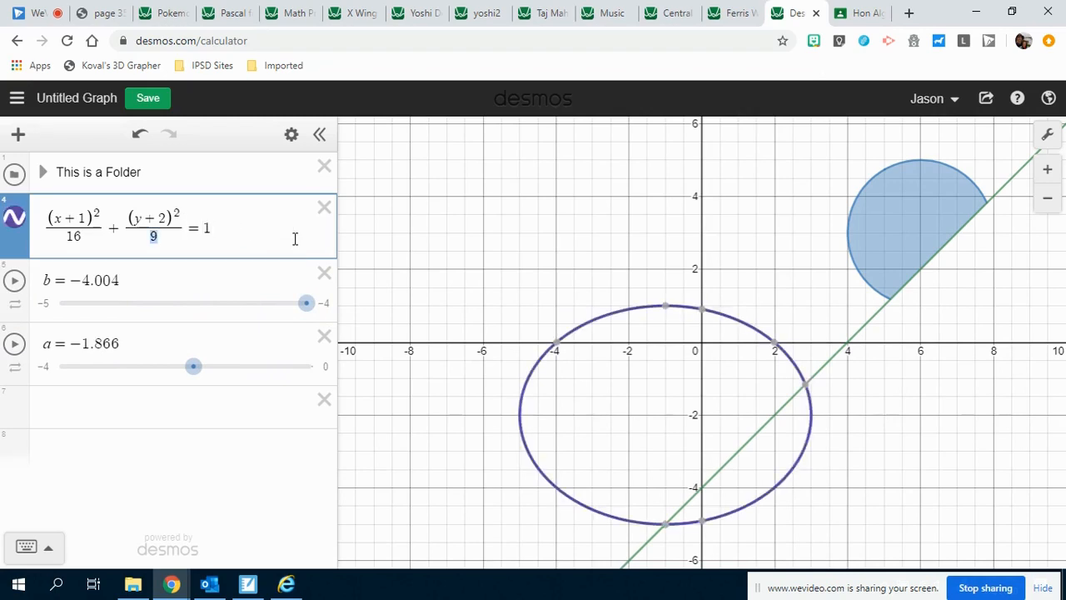
{"action": "type", "text": "a"}
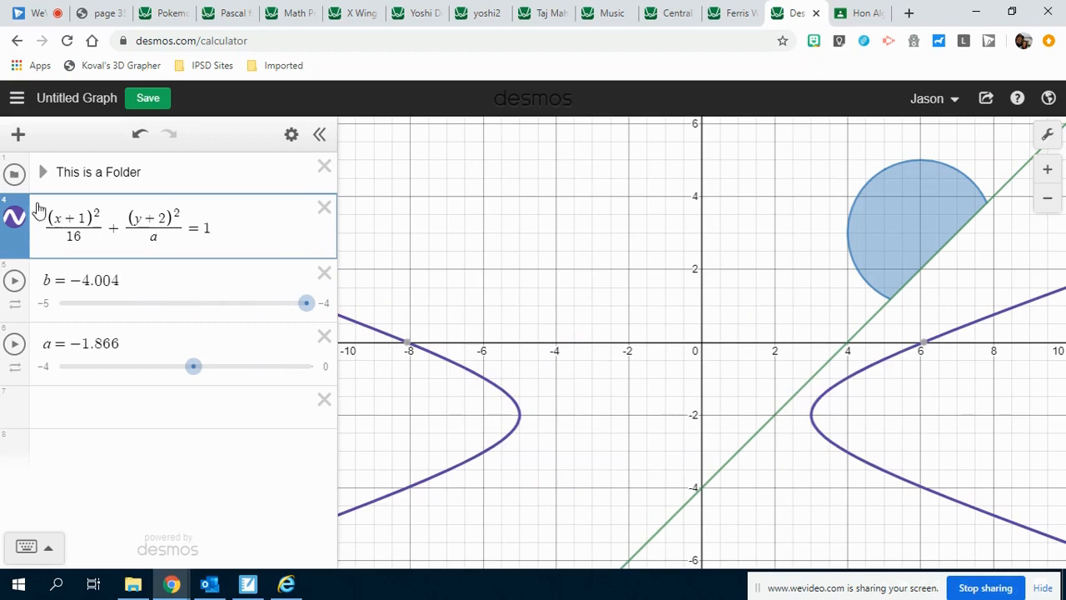
Step: Delete the slider for b, and briefly play and stop the animation of a
{"action": "left_click", "coordinate": [325, 275]}
{"action": "left_click", "coordinate": [15, 281]}
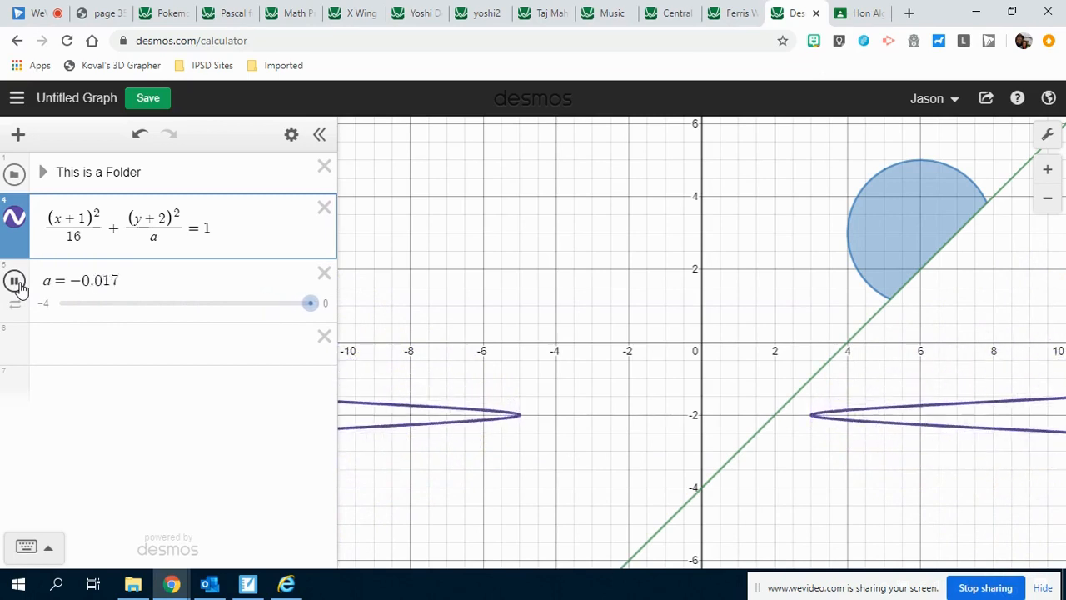
{"action": "left_click", "coordinate": [17, 282]}
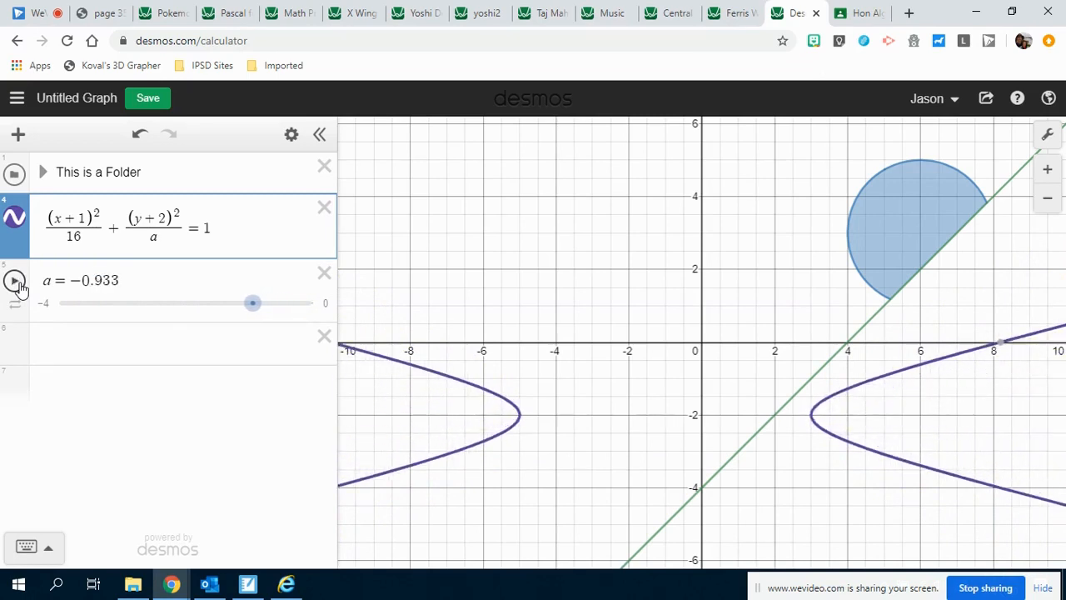
Step: Raise the upper limit of the a slider to 10, play its animation and stop it
{"action": "left_click", "coordinate": [324, 307]}
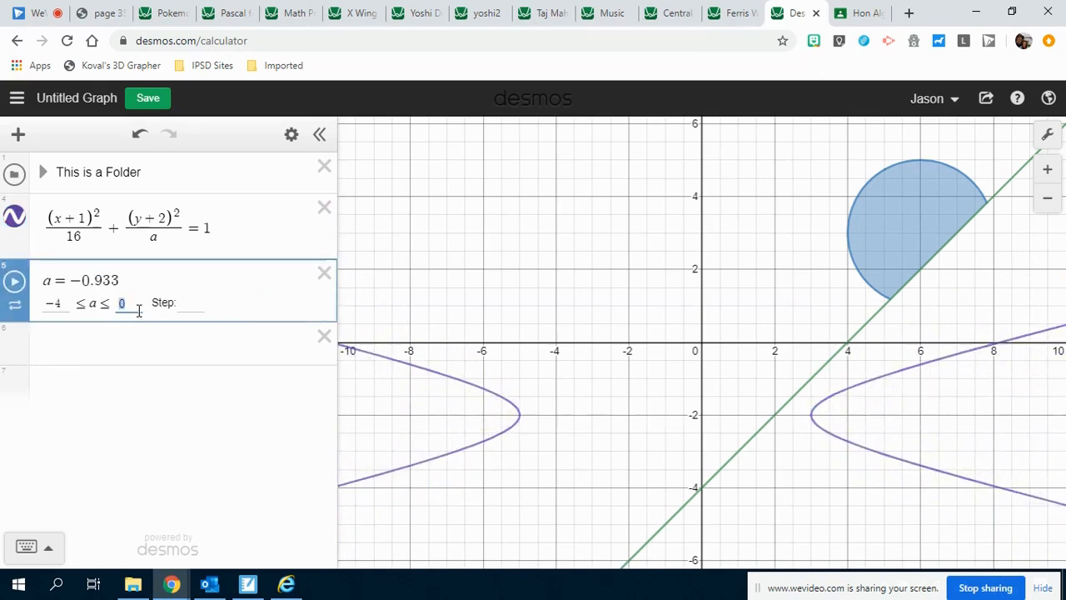
{"action": "left_click", "coordinate": [14, 283]}
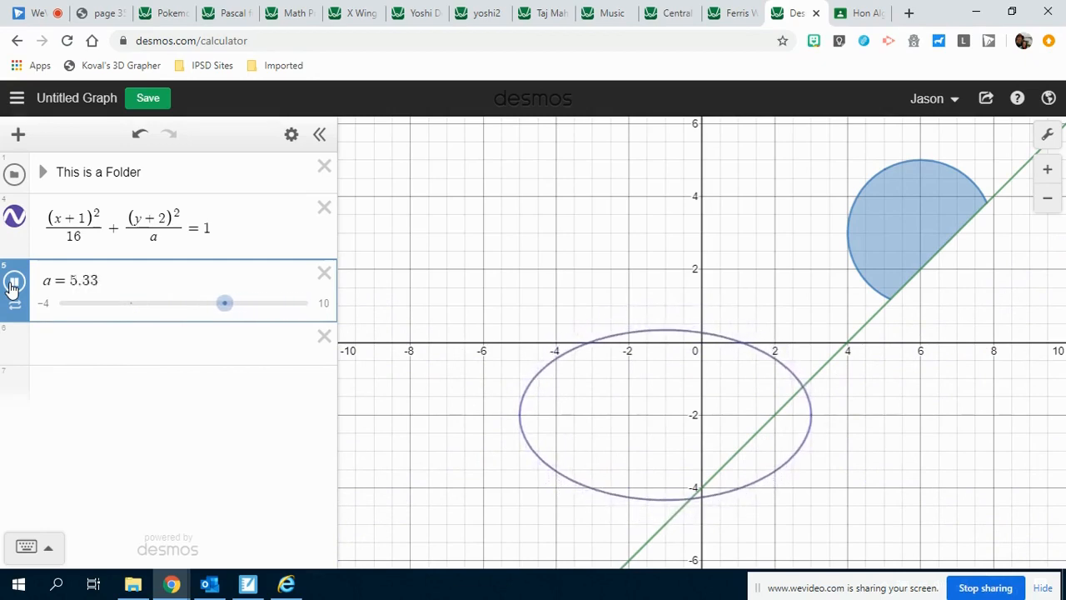
{"action": "left_click", "coordinate": [13, 283]}
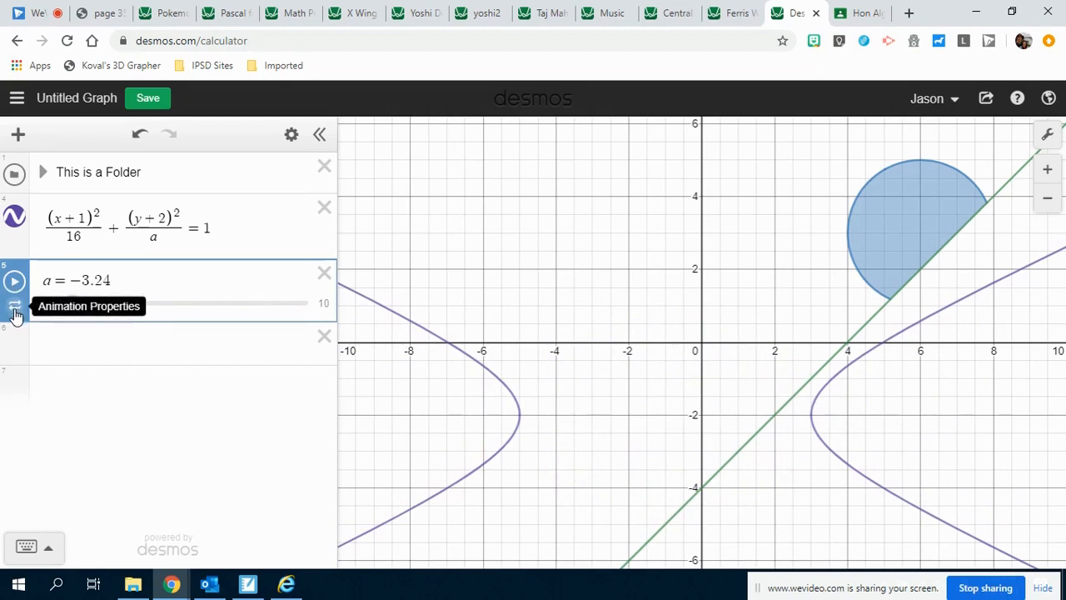
Step: Switch the animation mode of a to repeat in one direction only, play it and stop it
{"action": "left_click", "coordinate": [15, 310]}
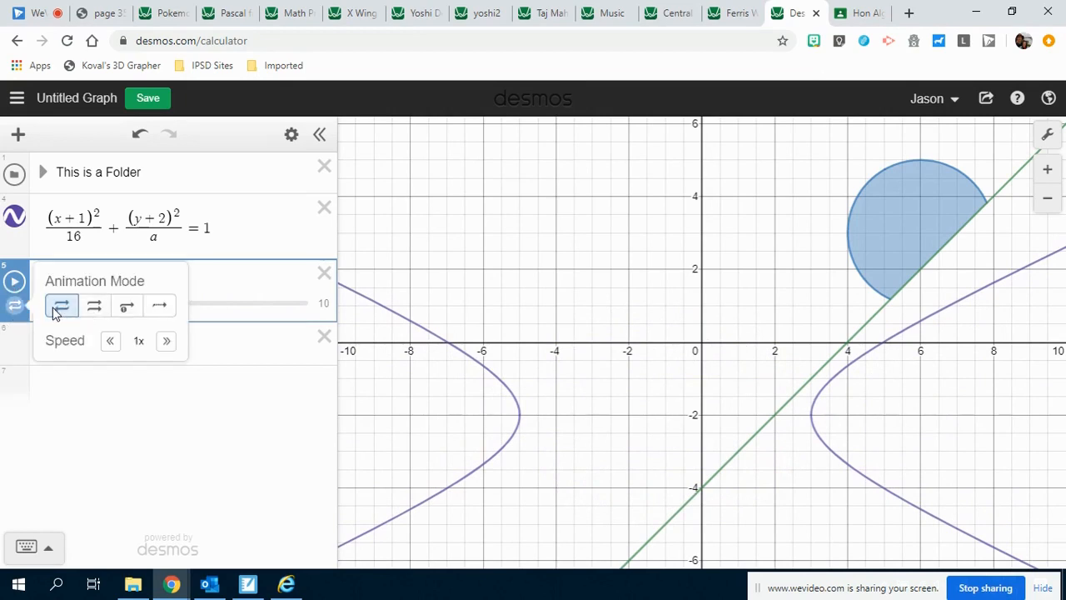
{"action": "left_click", "coordinate": [91, 312]}
{"action": "left_click", "coordinate": [18, 284]}
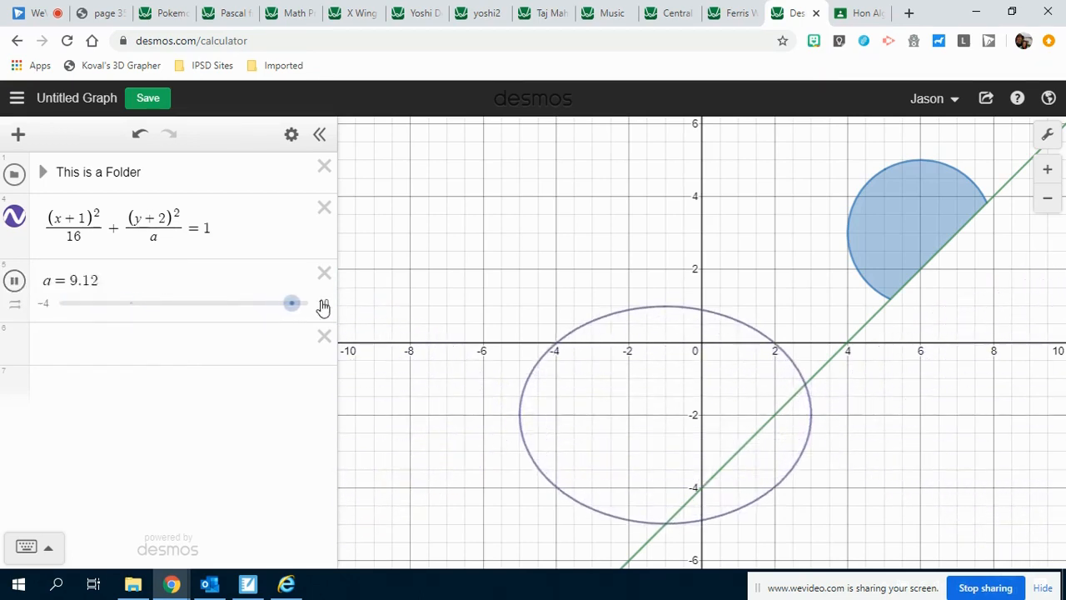
{"action": "left_click", "coordinate": [14, 280]}
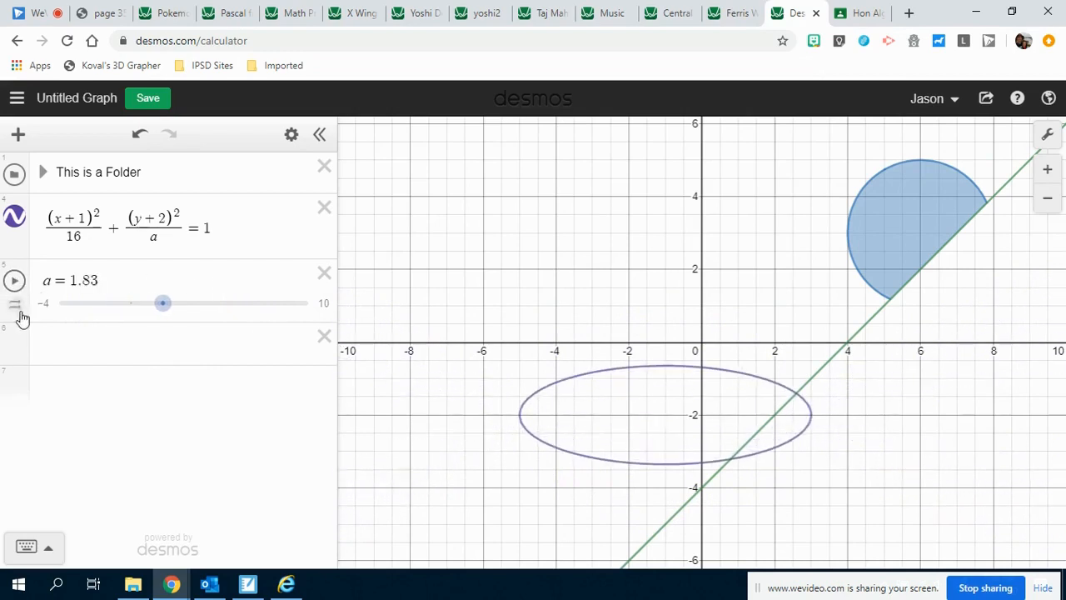
Step: Try lowering the animation speed of a by two levels and raising it again by two levels
{"action": "left_click", "coordinate": [16, 306]}
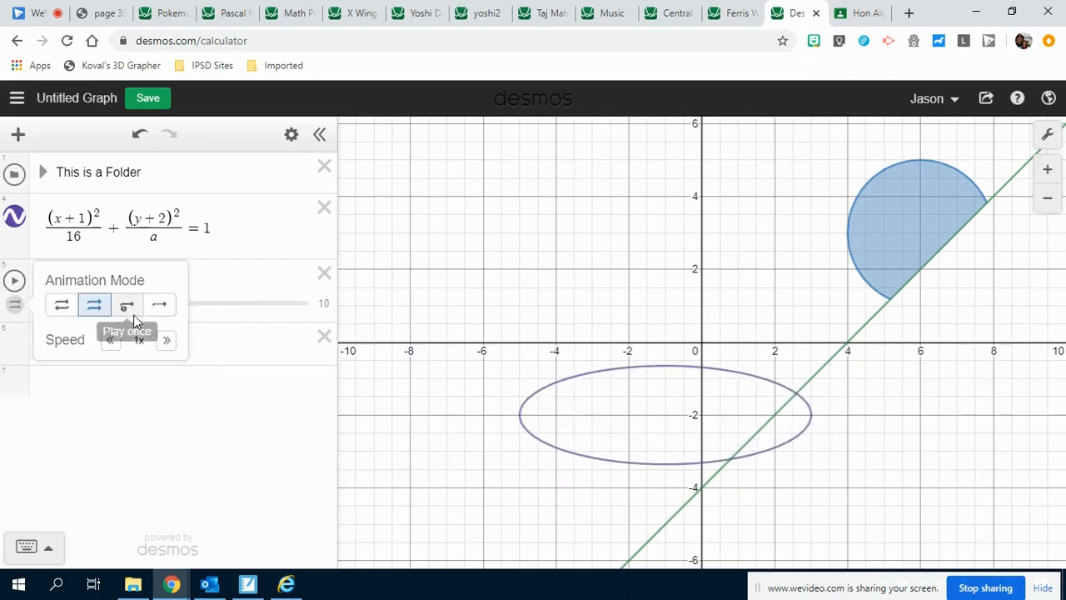
{"action": "left_click", "coordinate": [111, 341]}
{"action": "left_click", "coordinate": [111, 342]}
{"action": "left_click", "coordinate": [167, 341]}
{"action": "left_click", "coordinate": [167, 341]}
{"action": "left_click", "coordinate": [208, 288]}
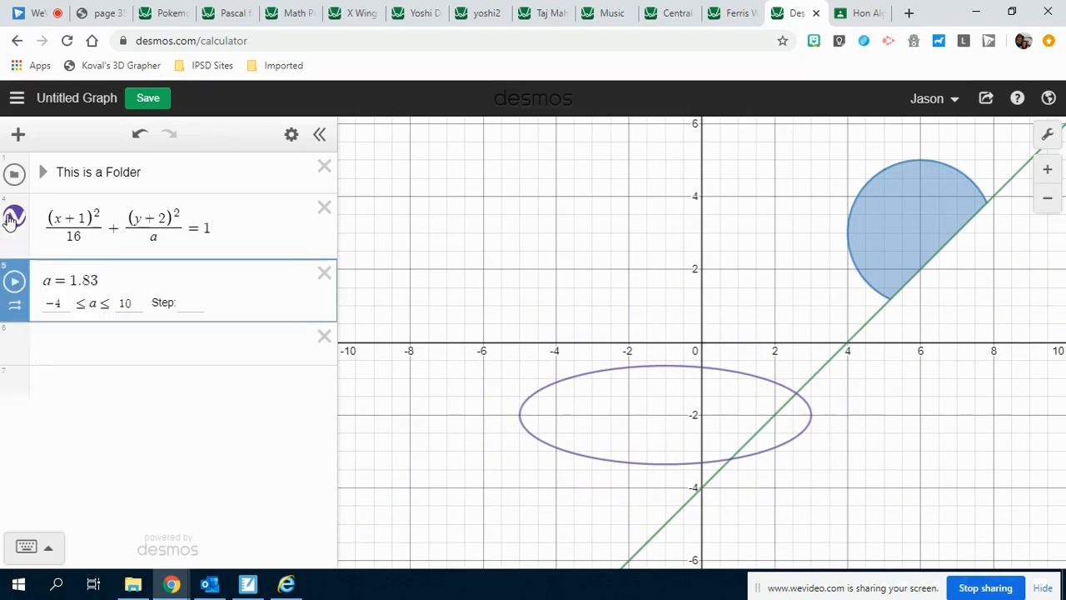
Step: Try red, blue and green on the ellipse, set its color to orange and select the empty expression line
{"action": "left_click", "coordinate": [10, 218]}
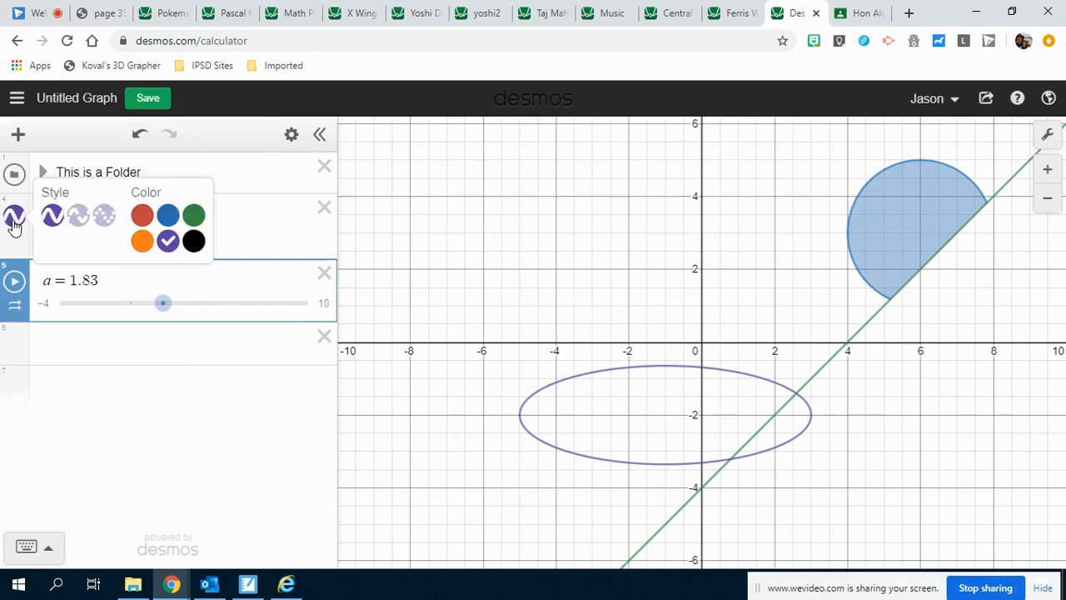
{"action": "left_click", "coordinate": [141, 217]}
{"action": "left_click", "coordinate": [167, 216]}
{"action": "left_click", "coordinate": [193, 216]}
{"action": "left_click", "coordinate": [142, 241]}
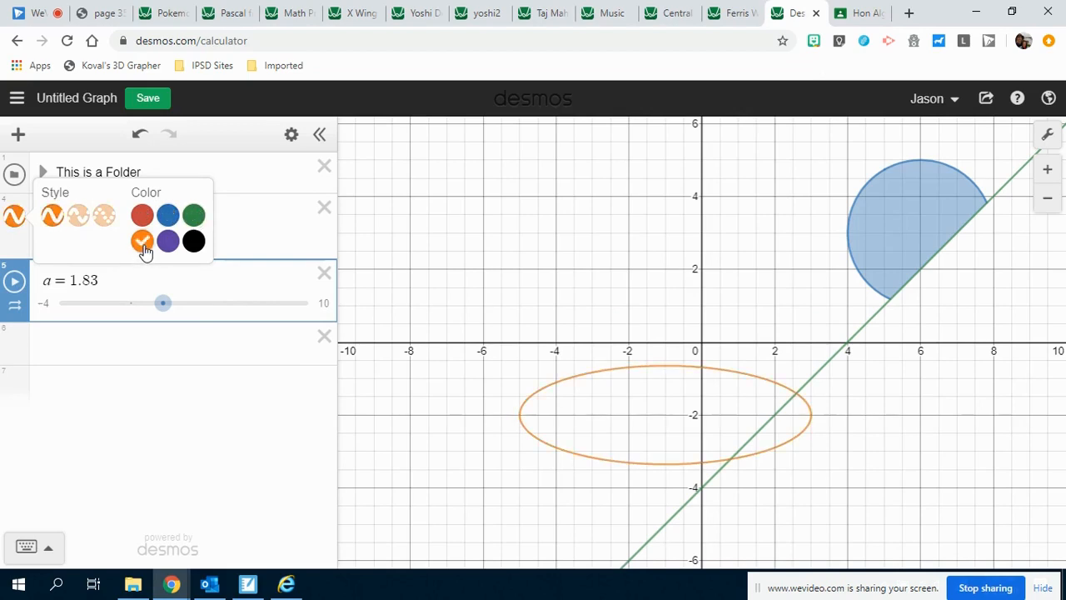
{"action": "left_click", "coordinate": [131, 342]}
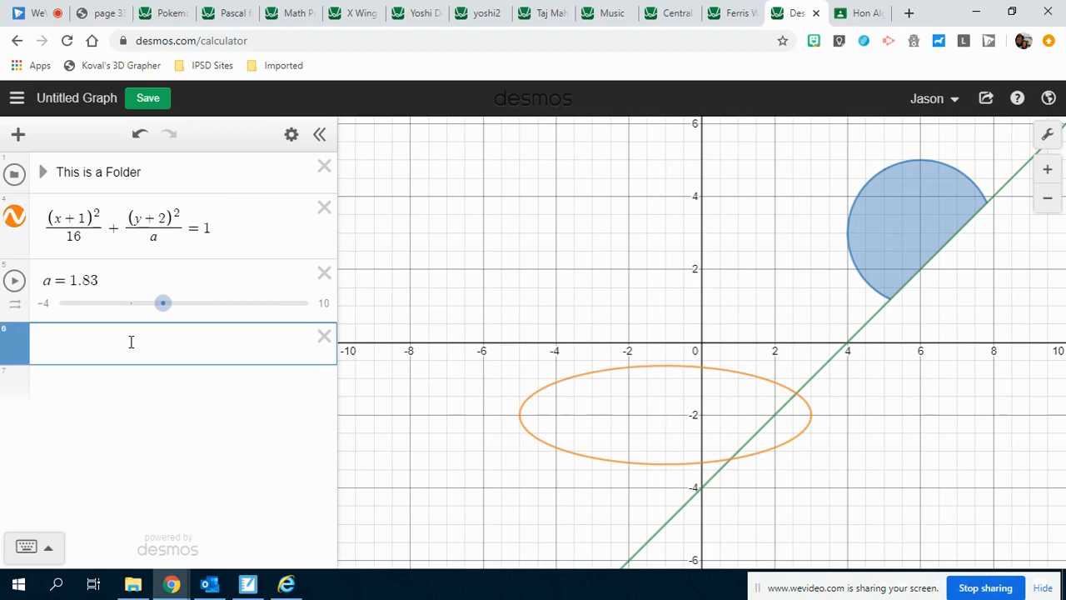